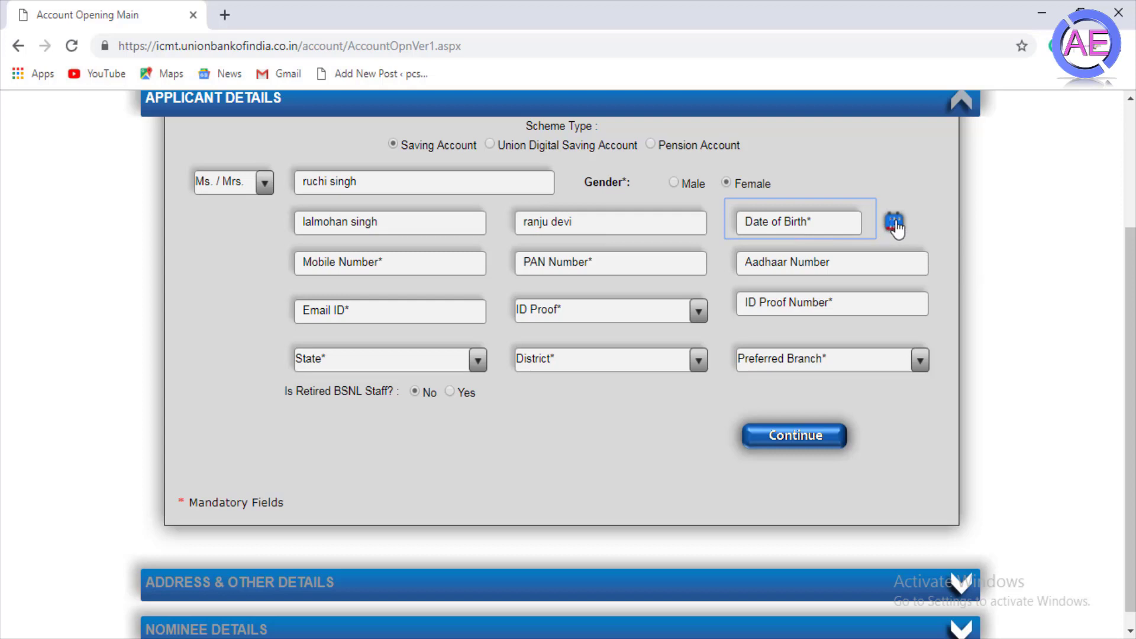
Pick the applicant's date of birth from the calendar.
click(896, 225)
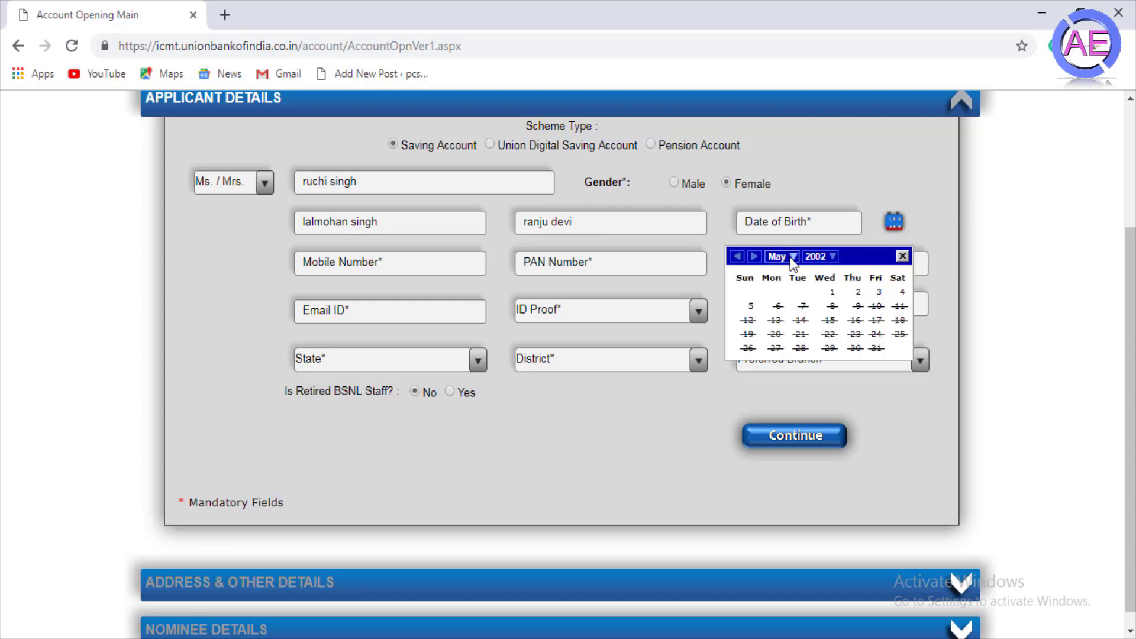
click(790, 257)
click(823, 314)
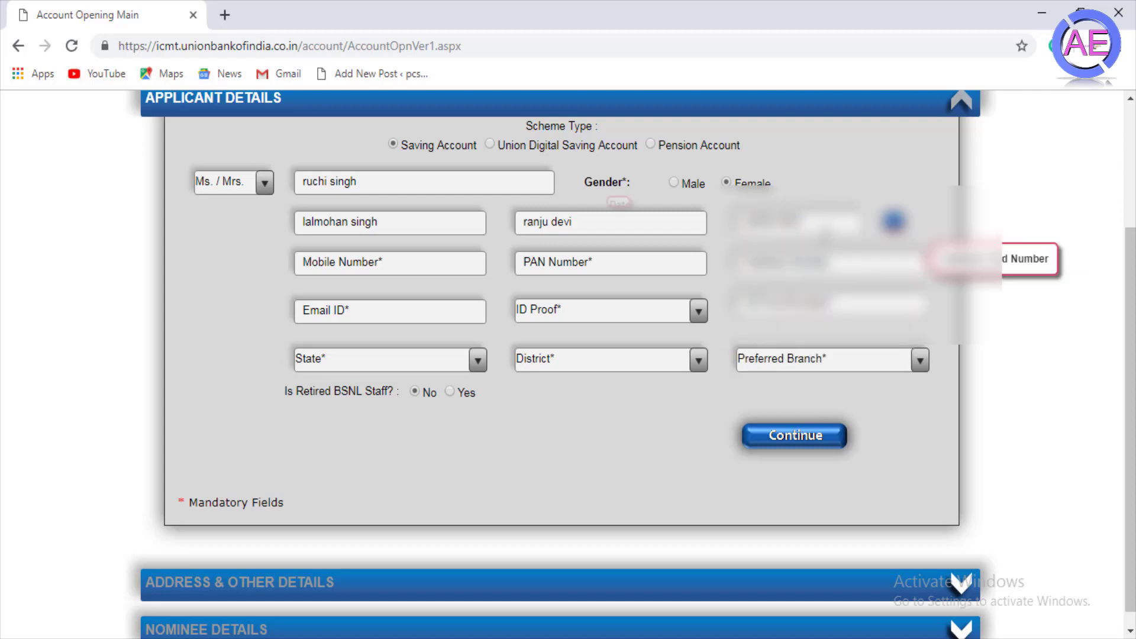
Enter the applicant's mobile number and paste the saved PAN number.
click(358, 263)
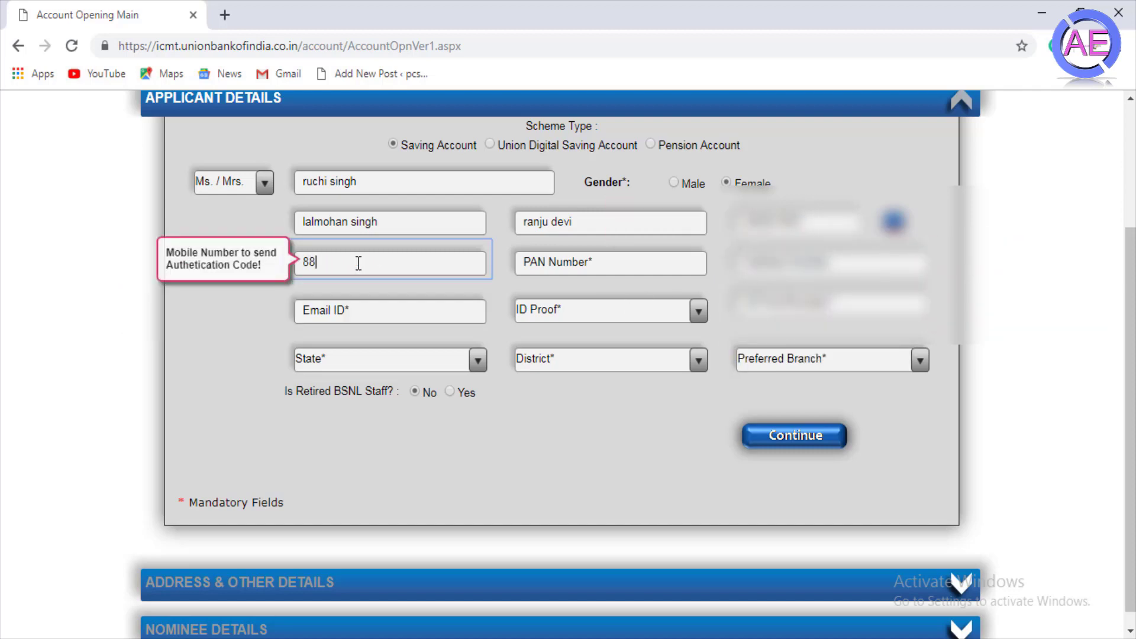
click(580, 261)
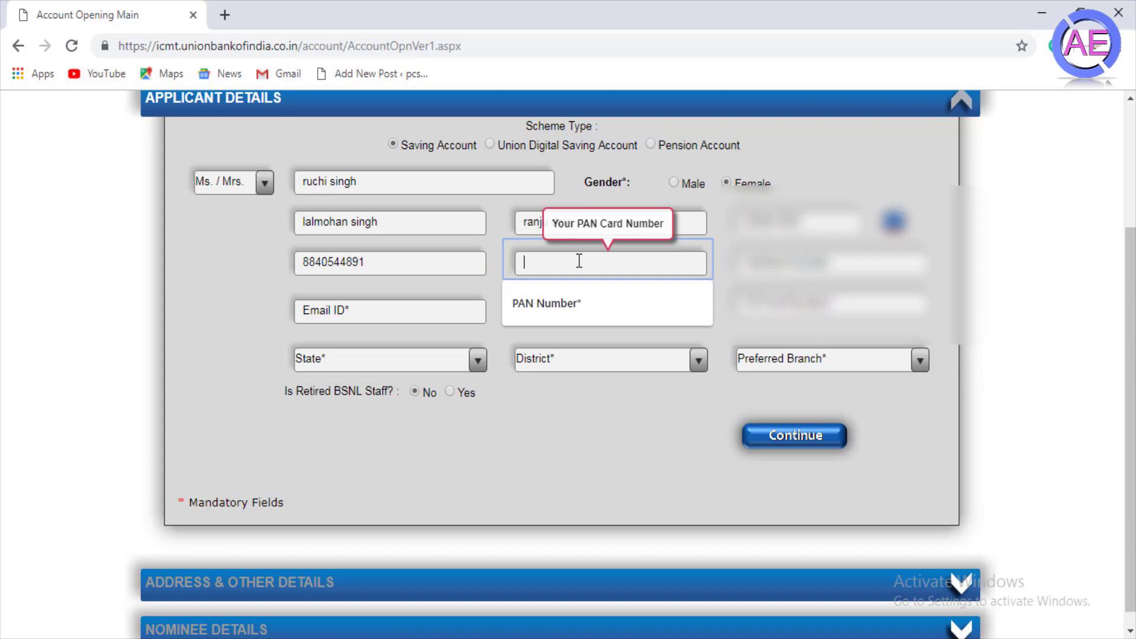
key(ctrl+v)
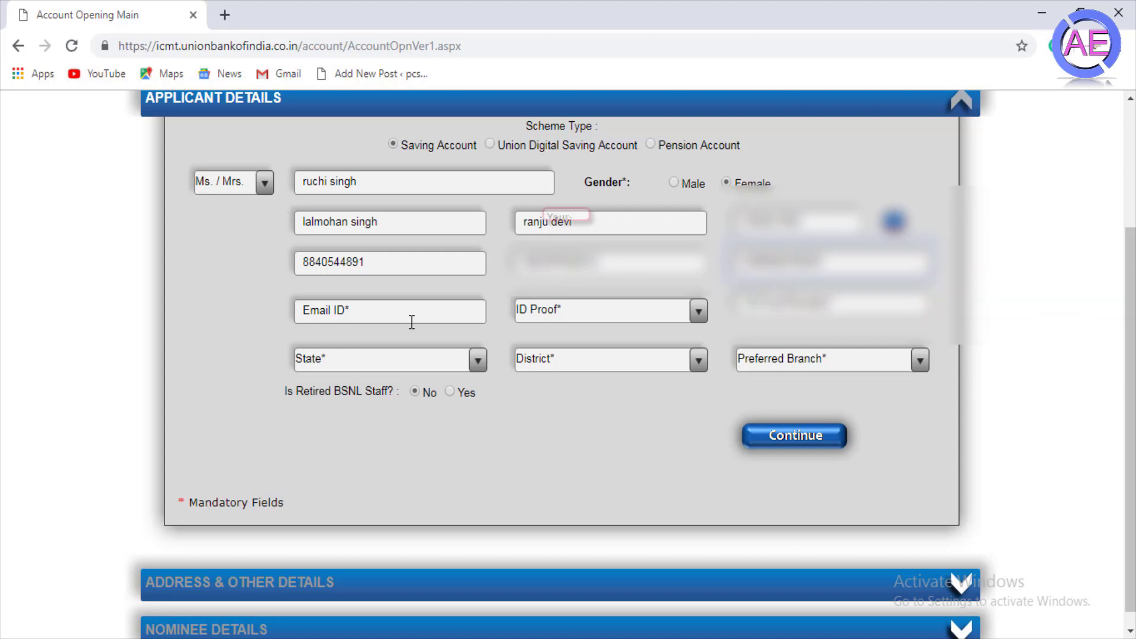
Enter the applicant's e-mail address and choose UIDAI CARD (AADHAAR CARD) as ID proof.
click(376, 315)
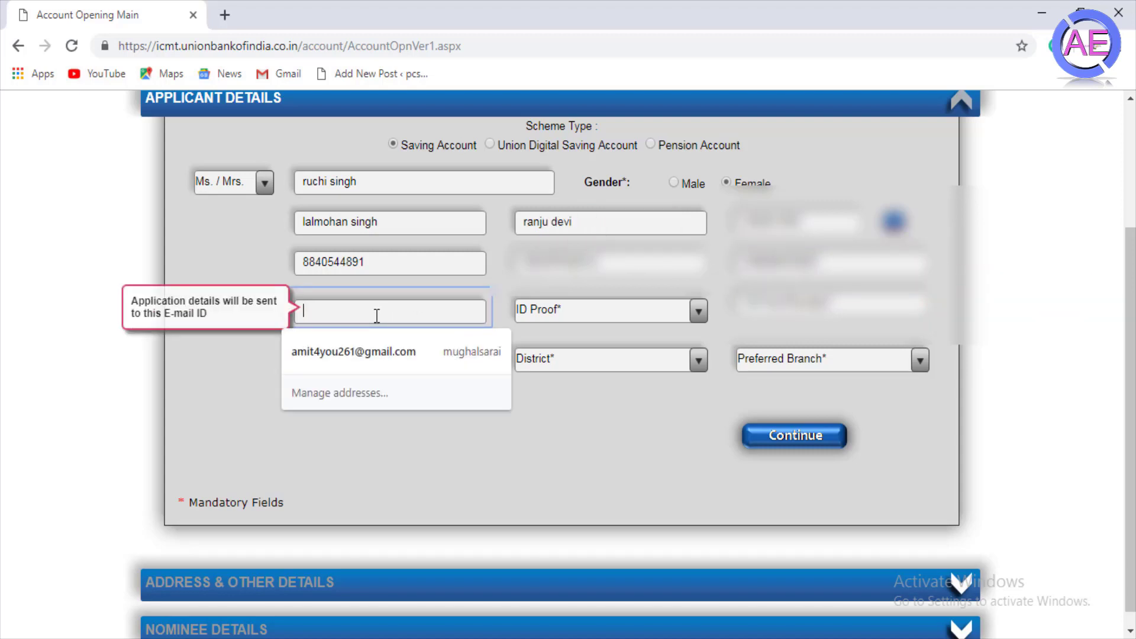
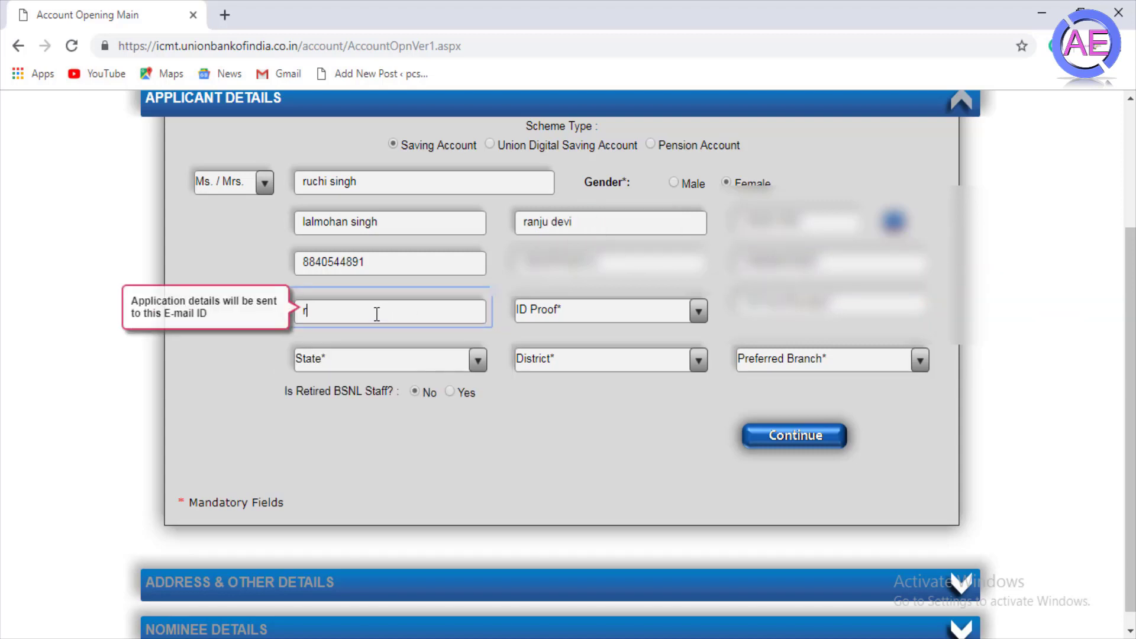
click(667, 315)
click(667, 314)
click(666, 314)
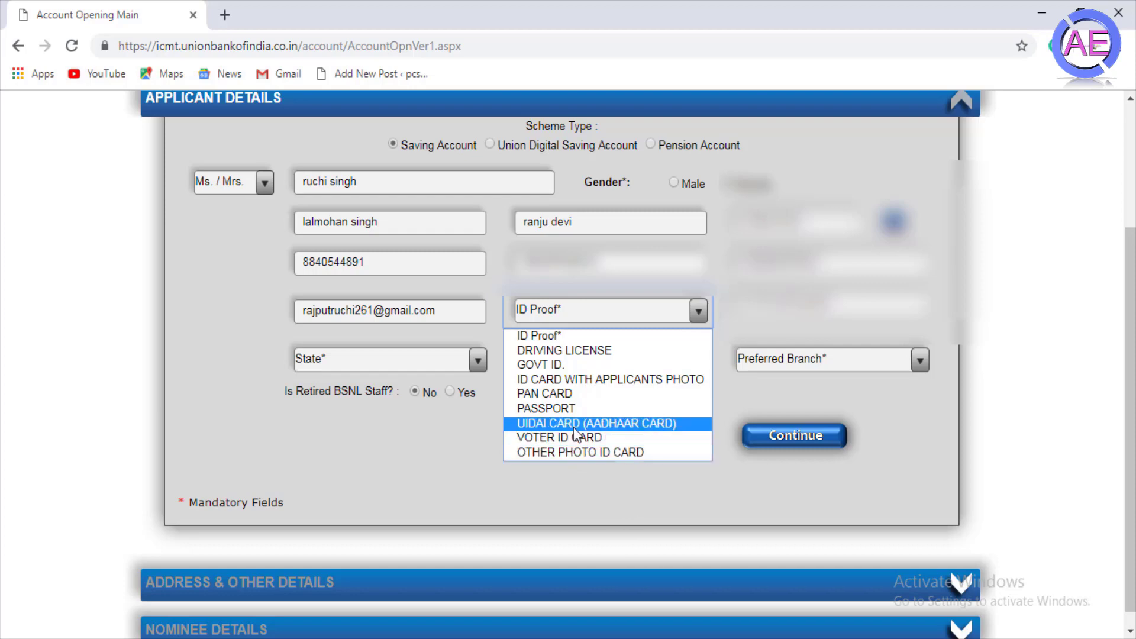
click(627, 422)
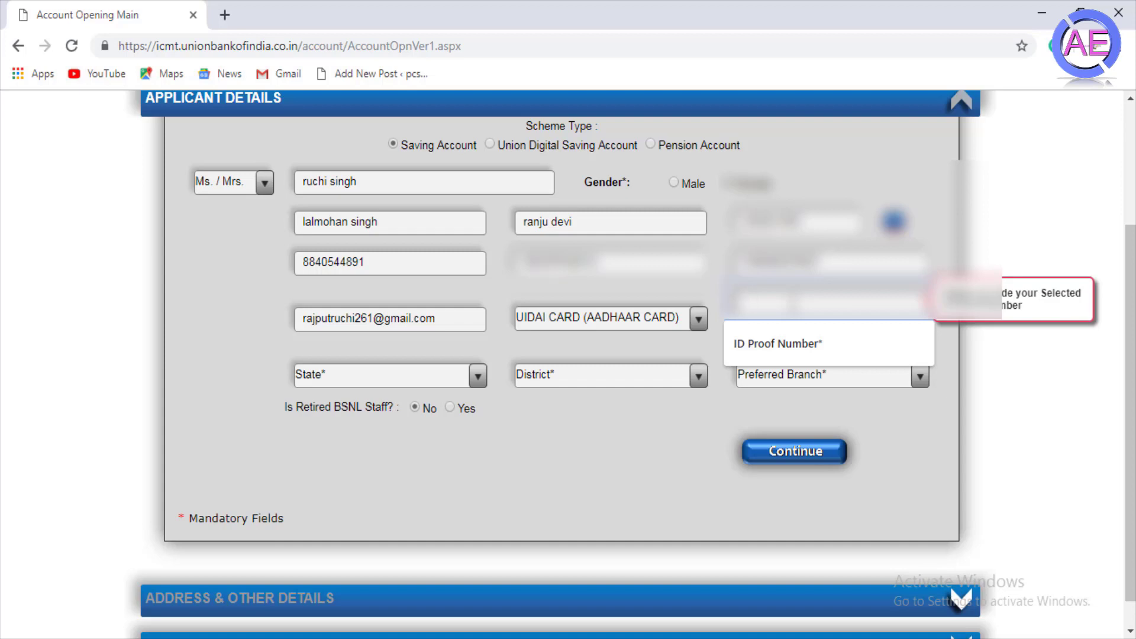
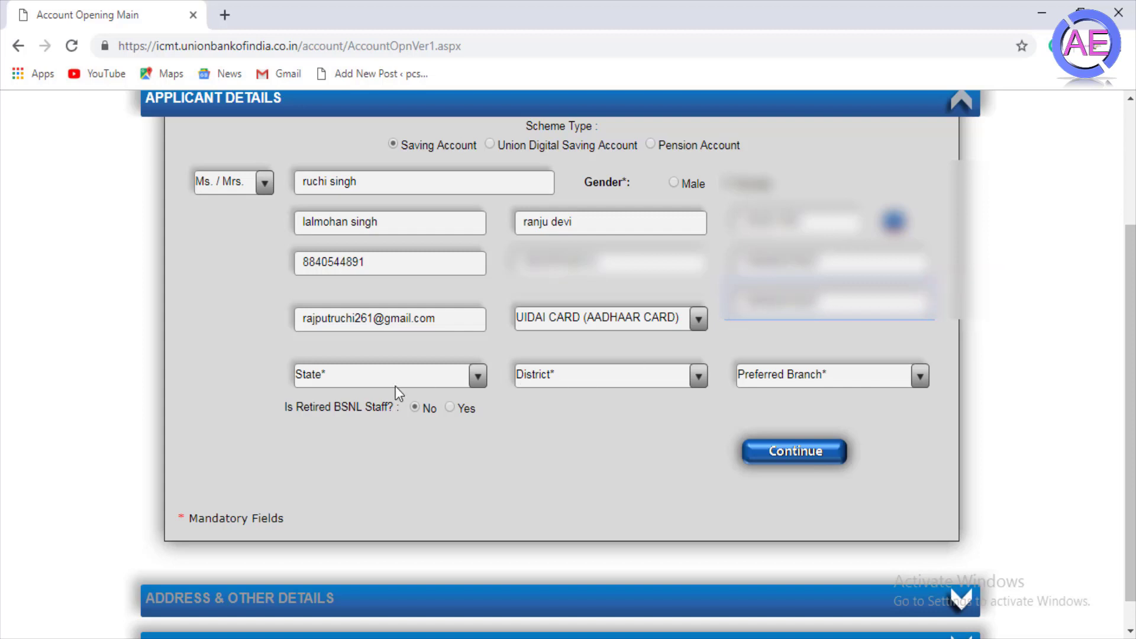
Enter the ID proof number and select UTTAR PRADESH as the state.
click(367, 378)
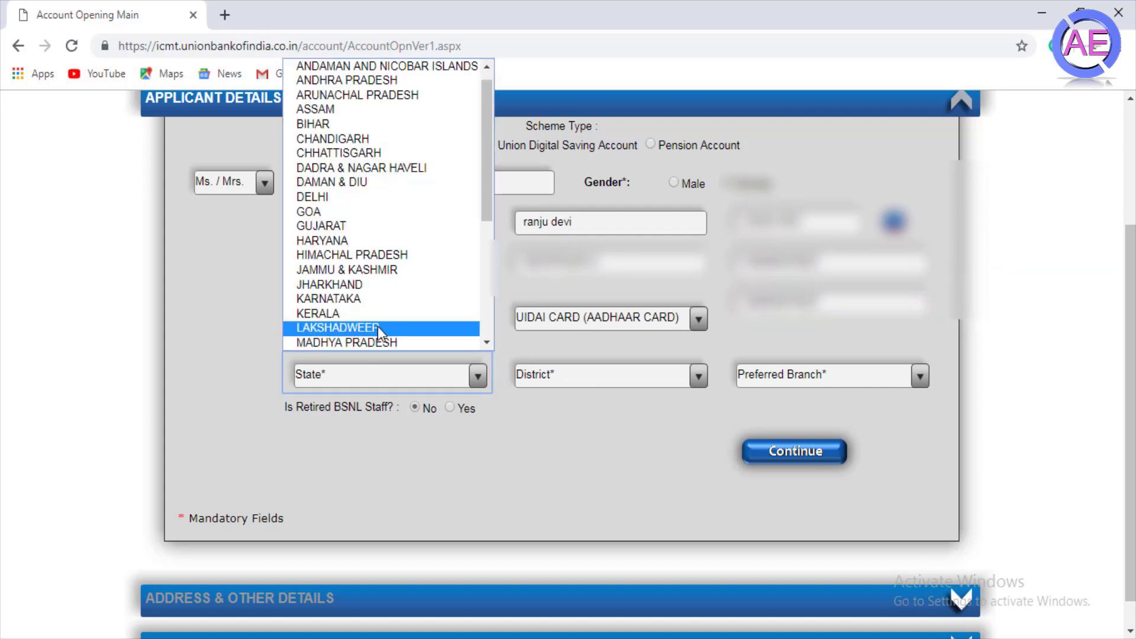
scroll(378, 239, down, 5)
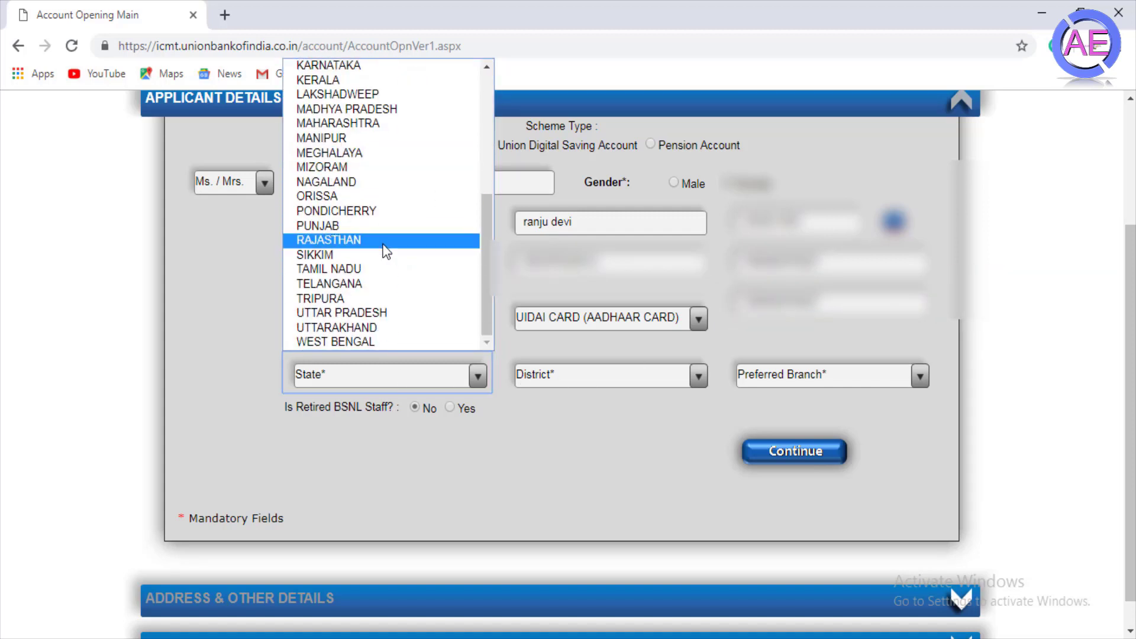
click(381, 312)
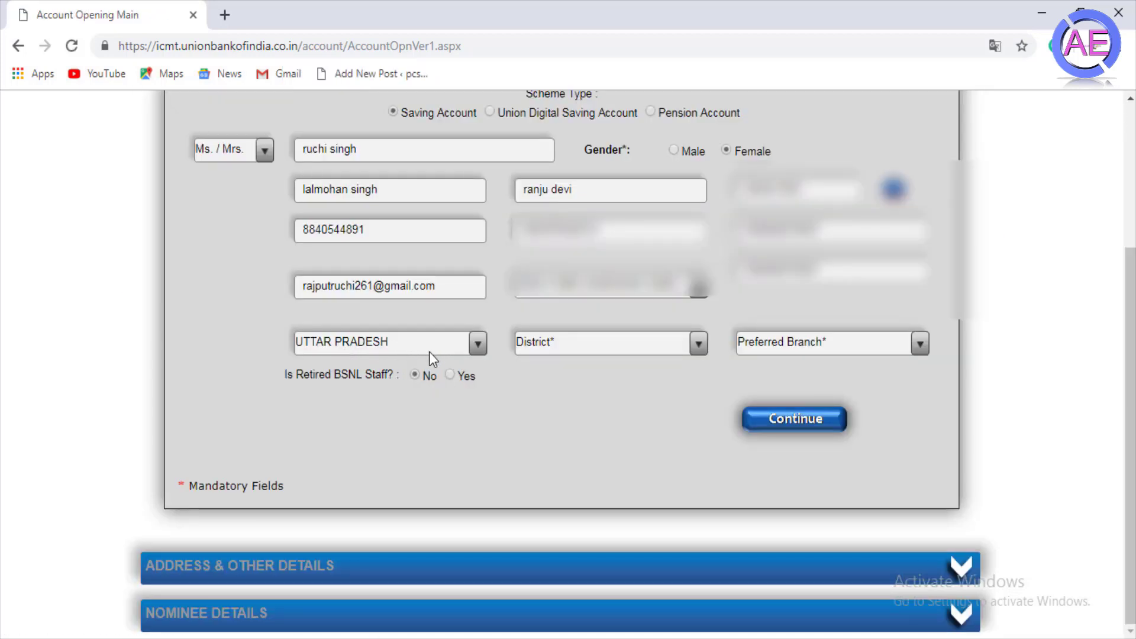
Choose CHANDAULI as the district and MUGHALSARAI as the preferred branch.
click(698, 343)
scroll(680, 290, down, 1)
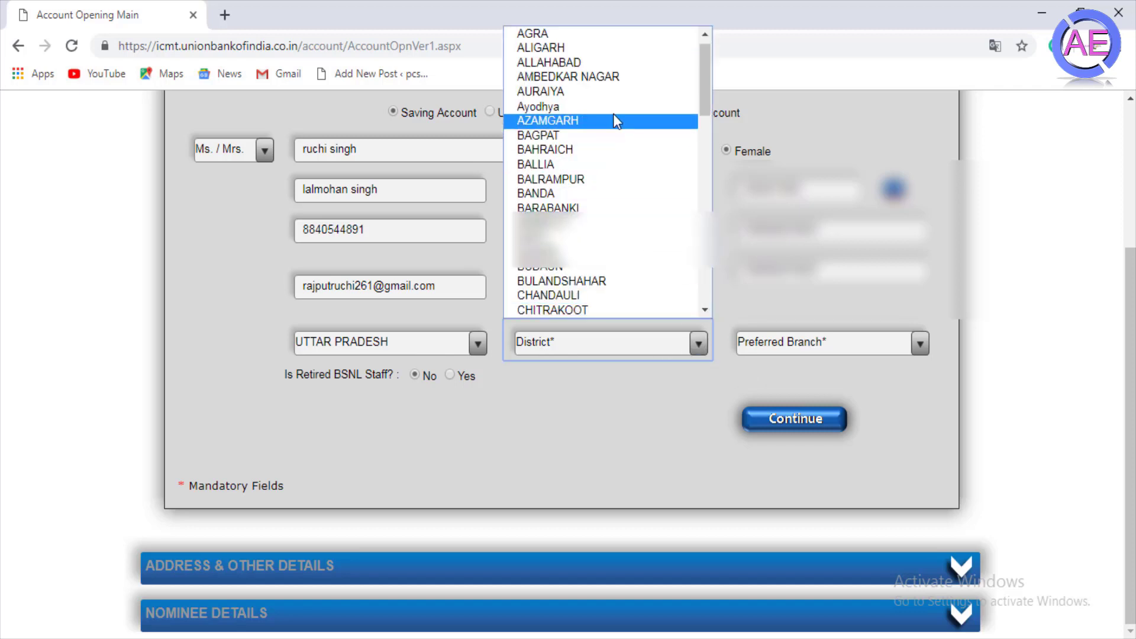
scroll(613, 118, down, 1)
scroll(592, 177, down, 3)
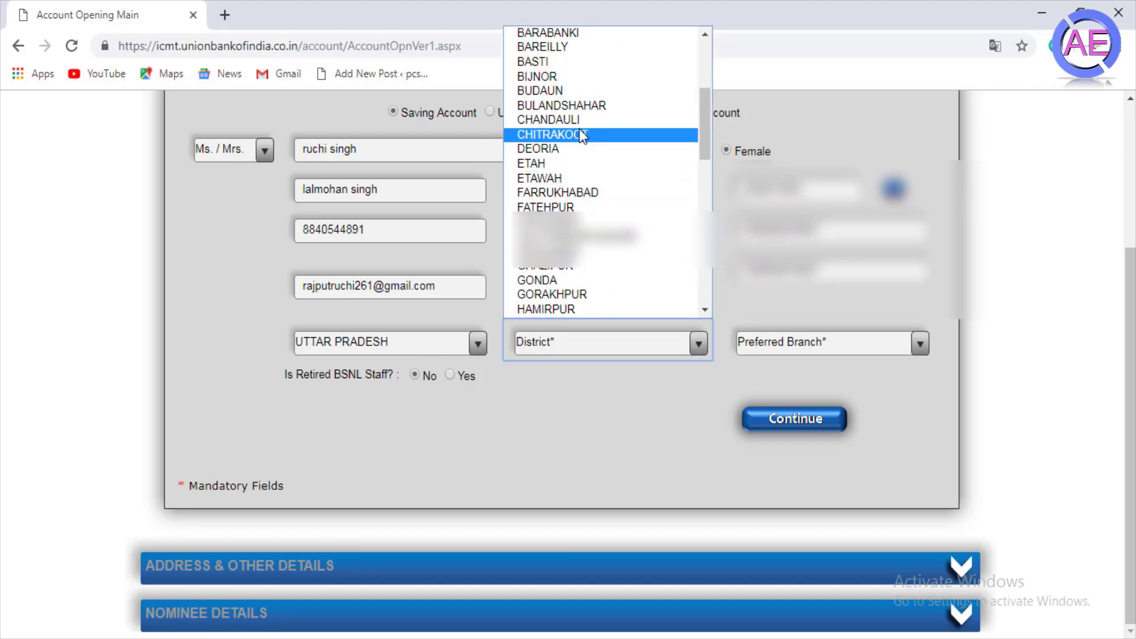
scroll(586, 177, up, 4)
click(577, 295)
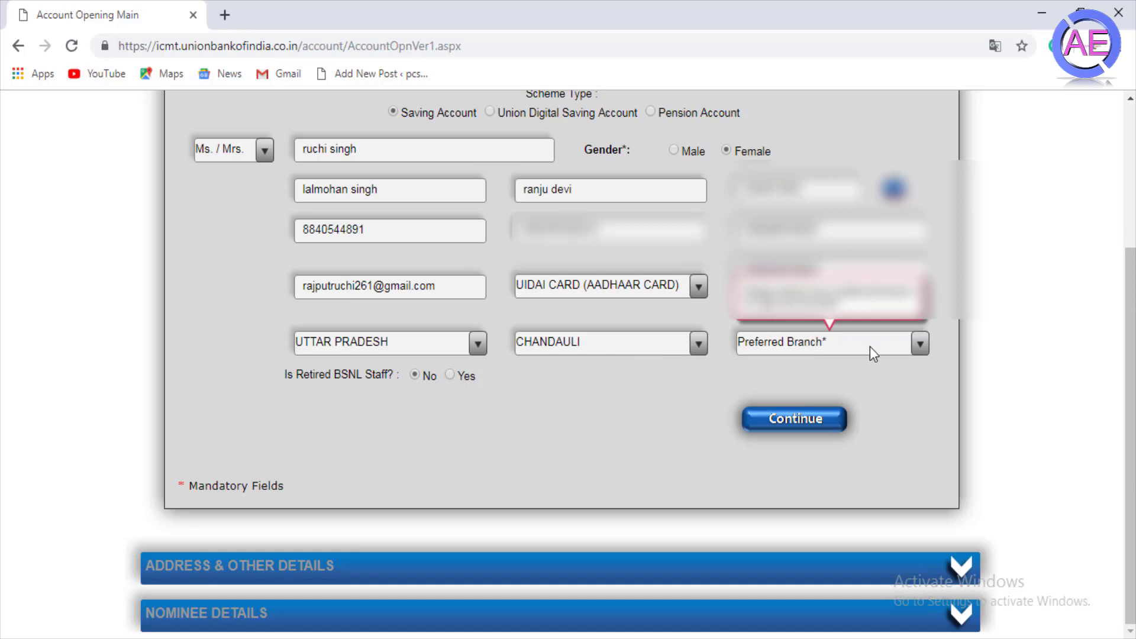
click(918, 347)
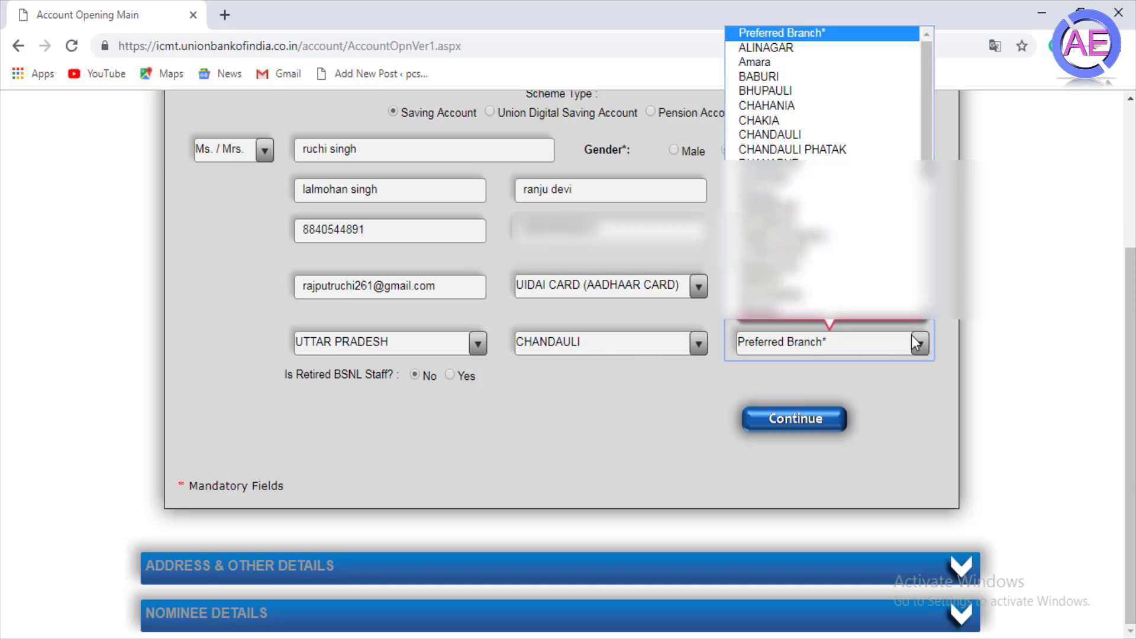
scroll(804, 204, down, 6)
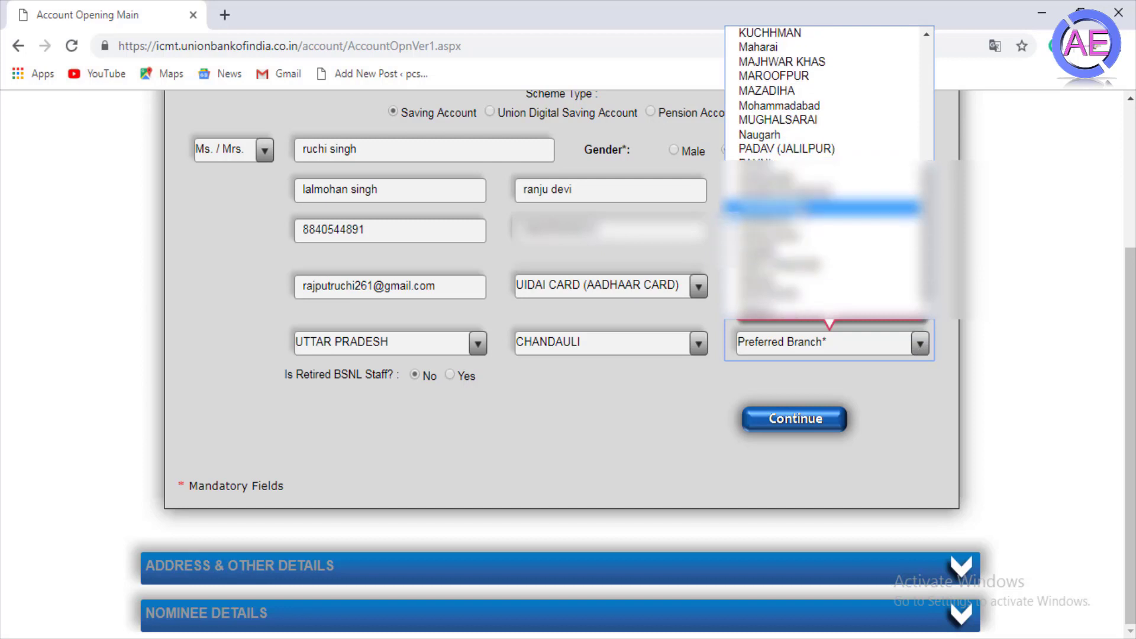
click(786, 123)
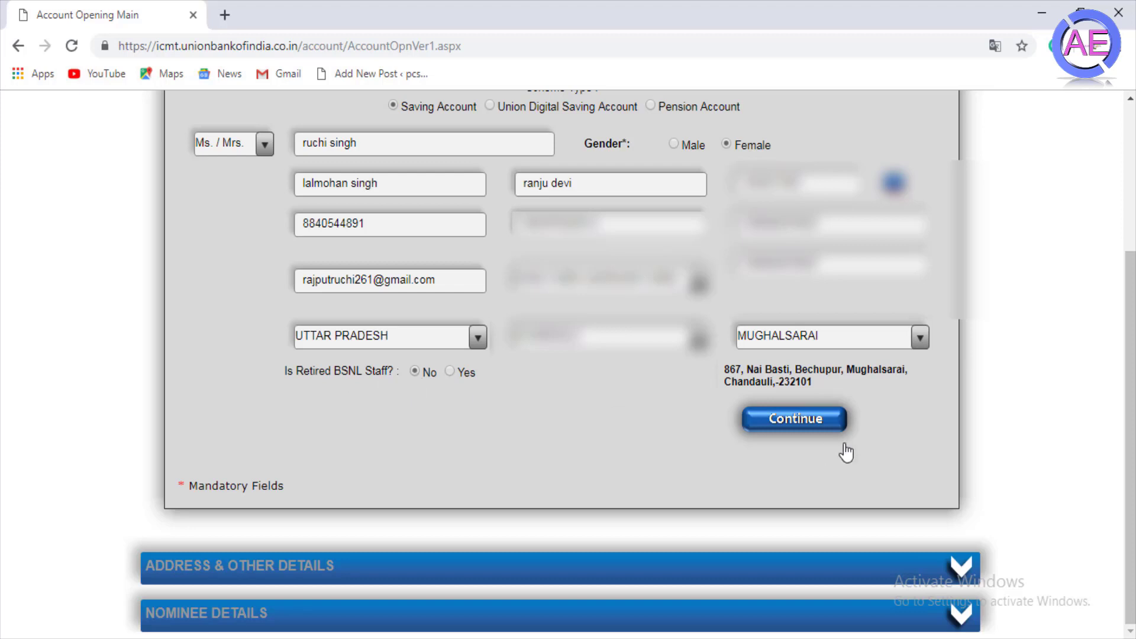
Continue past the applicant details and enter the mobile OTP received by SMS.
click(805, 422)
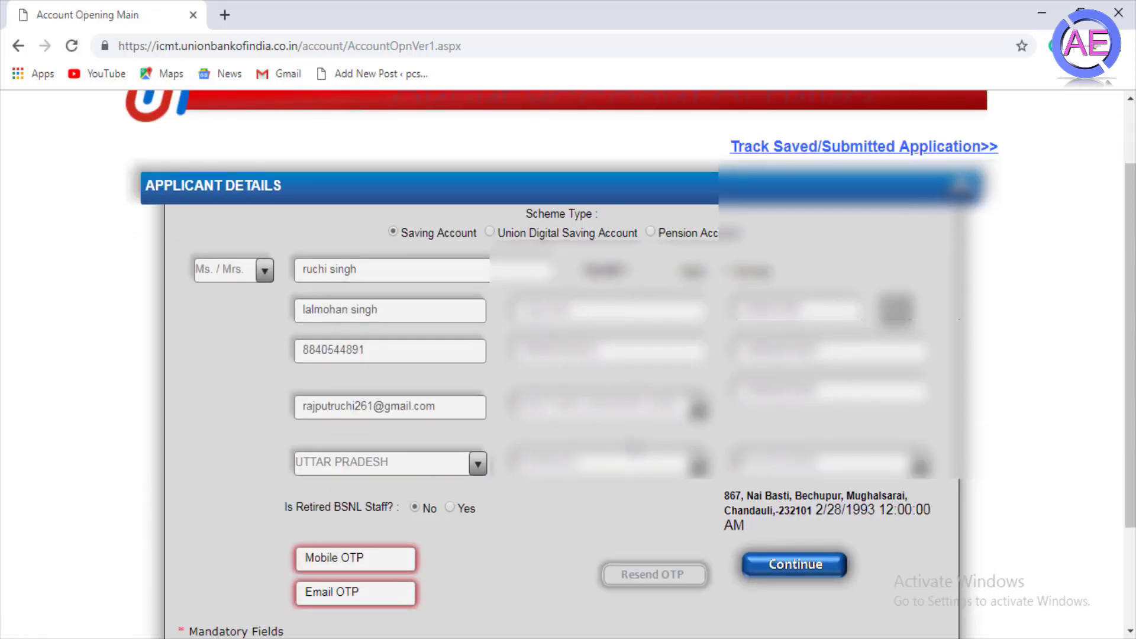
scroll(567, 521, down, 2)
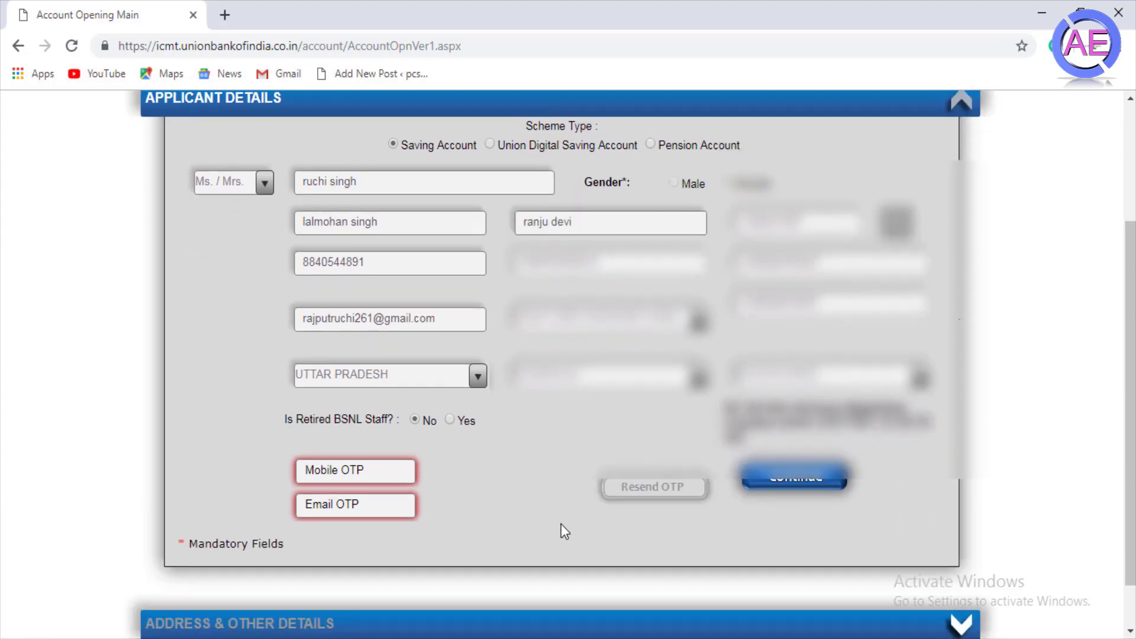
click(365, 476)
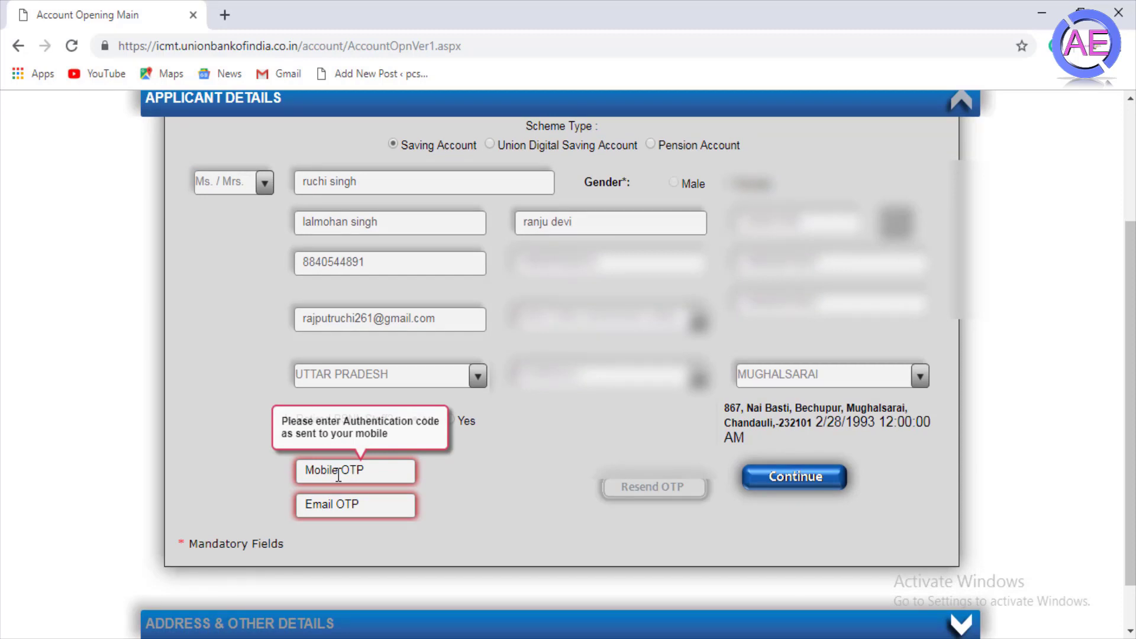
click(340, 475)
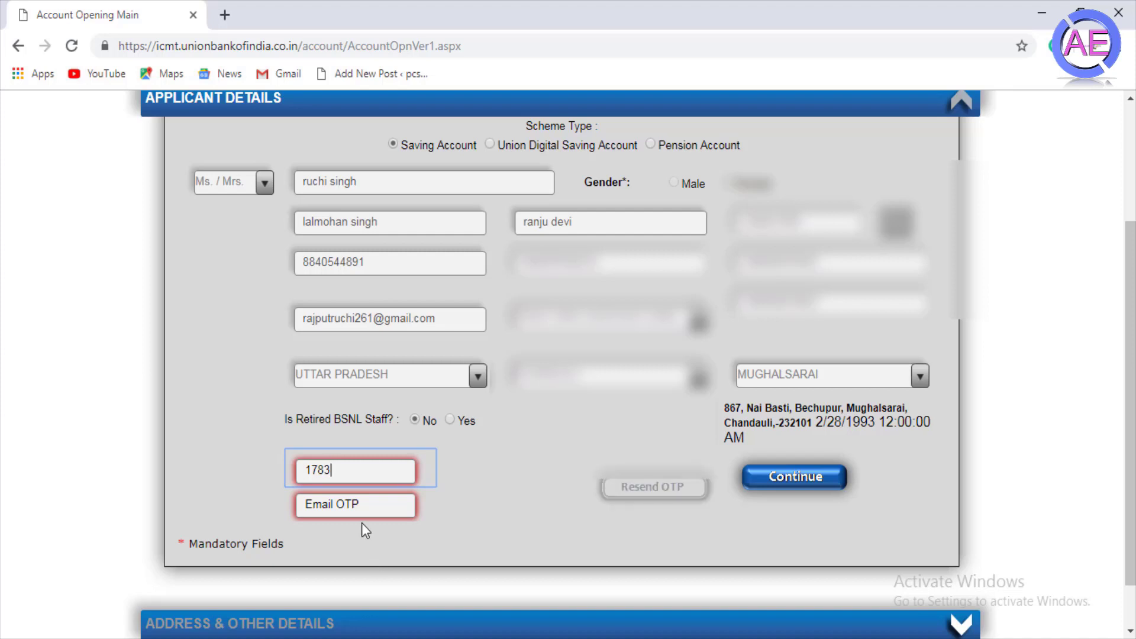
click(1049, 17)
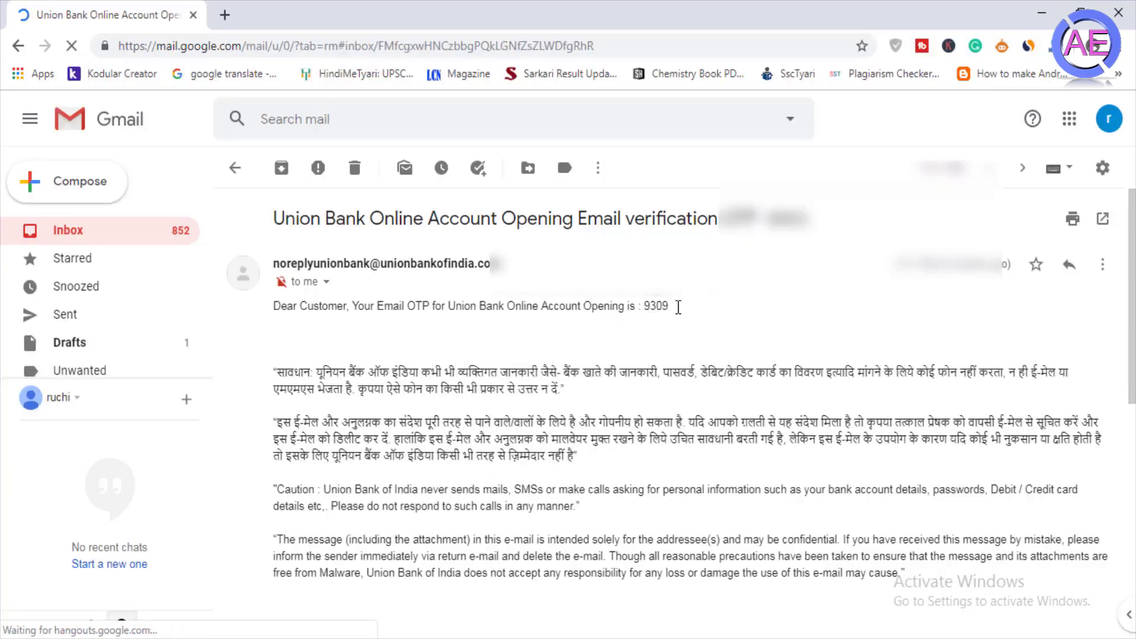
Select the OTP code in the Union Bank verification e-mail in Gmail.
drag(669, 306, 643, 318)
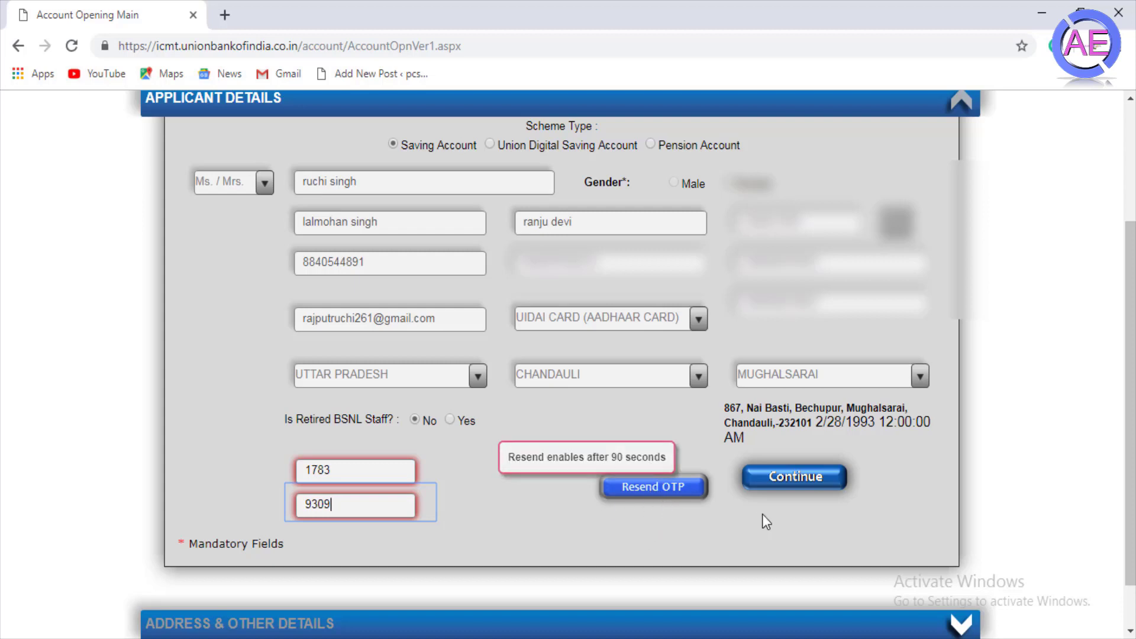
Verify the OTPs, continue to Address & Other Details and set residence proof to AADHAAR.
click(809, 483)
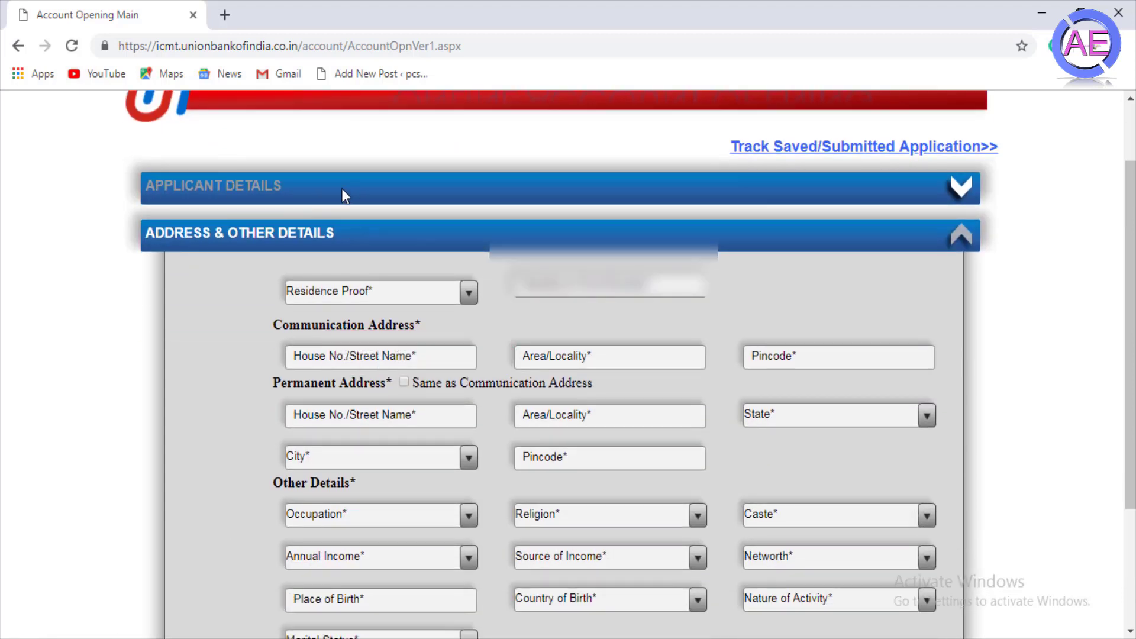
scroll(263, 272, down, 2)
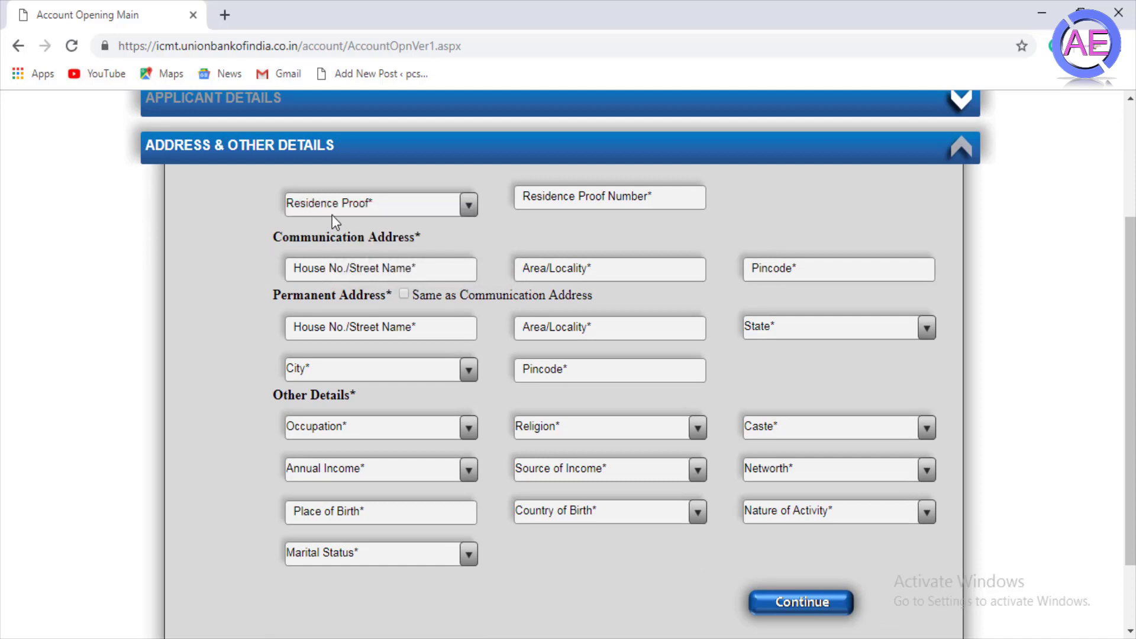
click(463, 205)
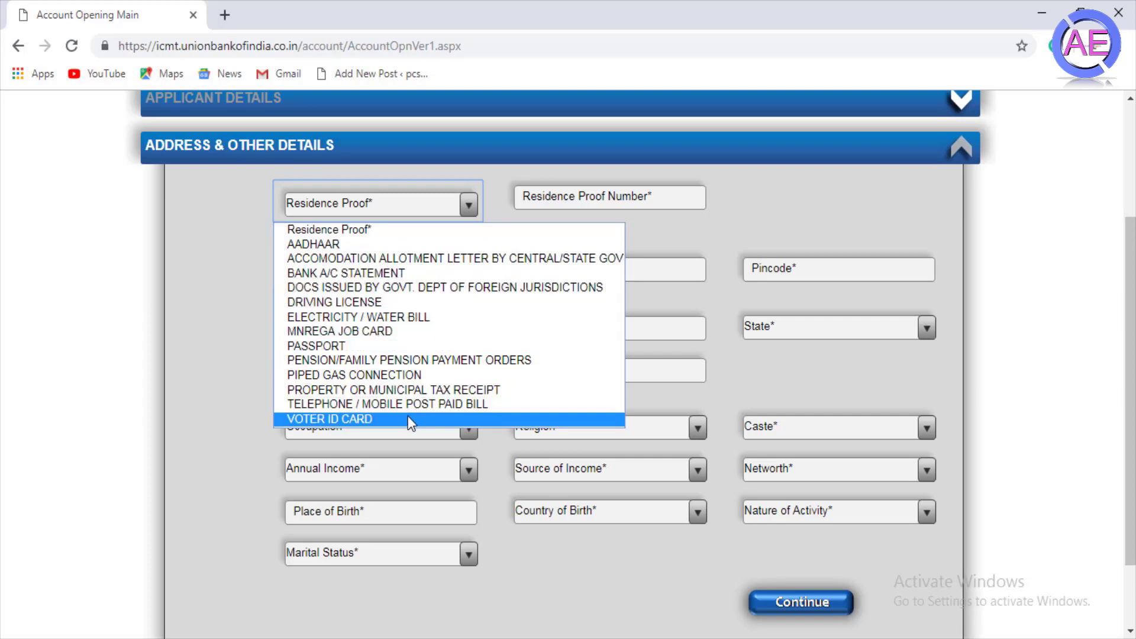
click(399, 246)
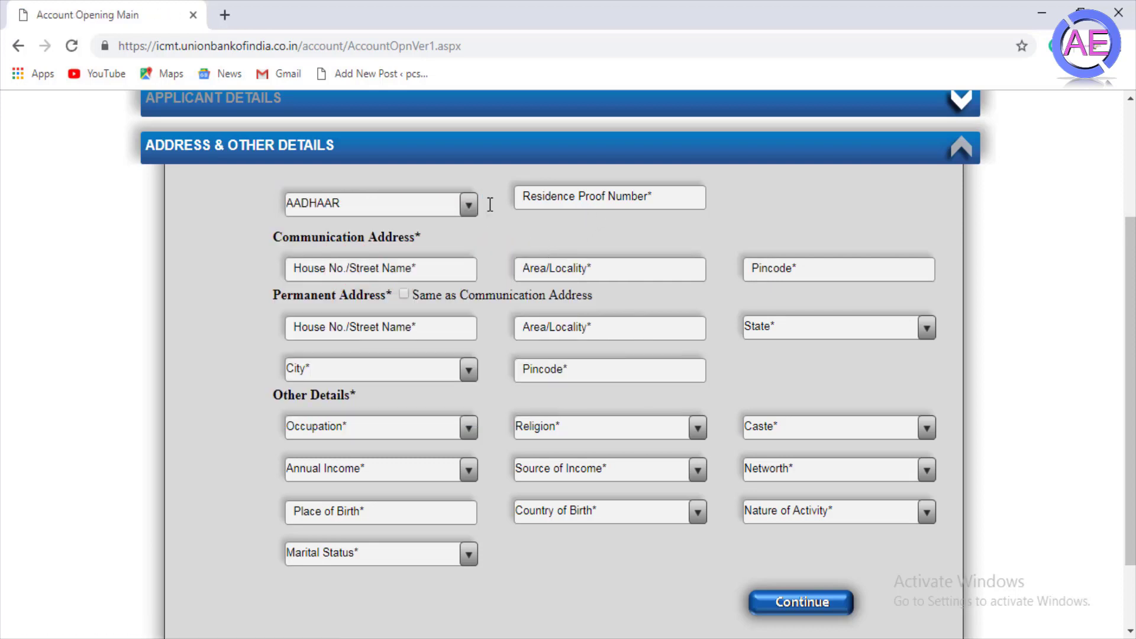
click(572, 202)
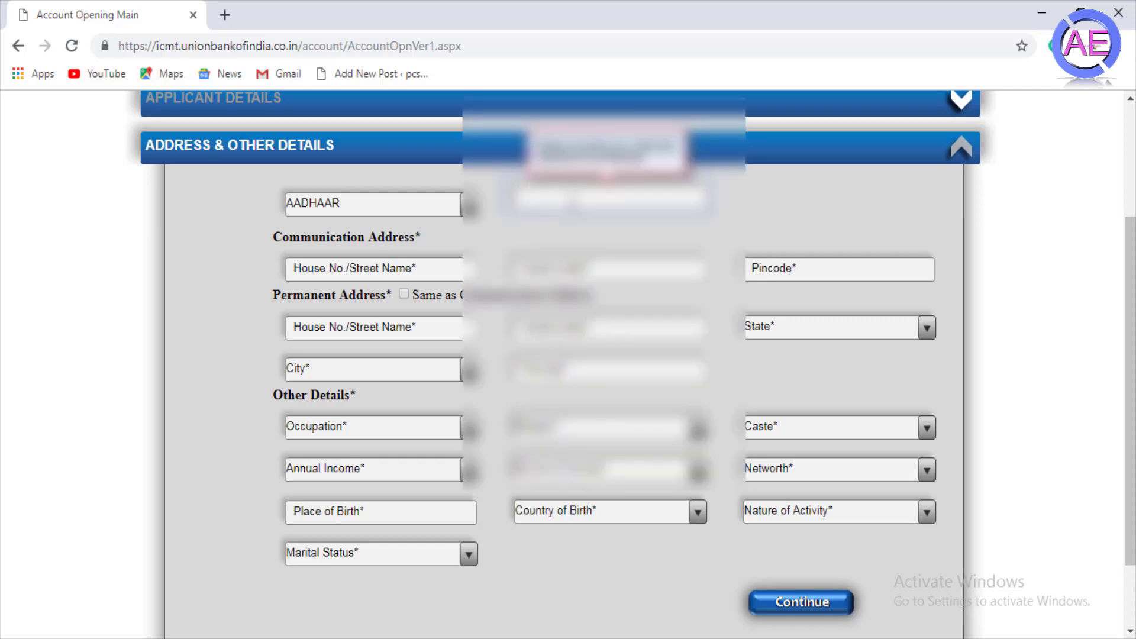
Enter the communication address street and pincode, then make the permanent address the same.
click(322, 269)
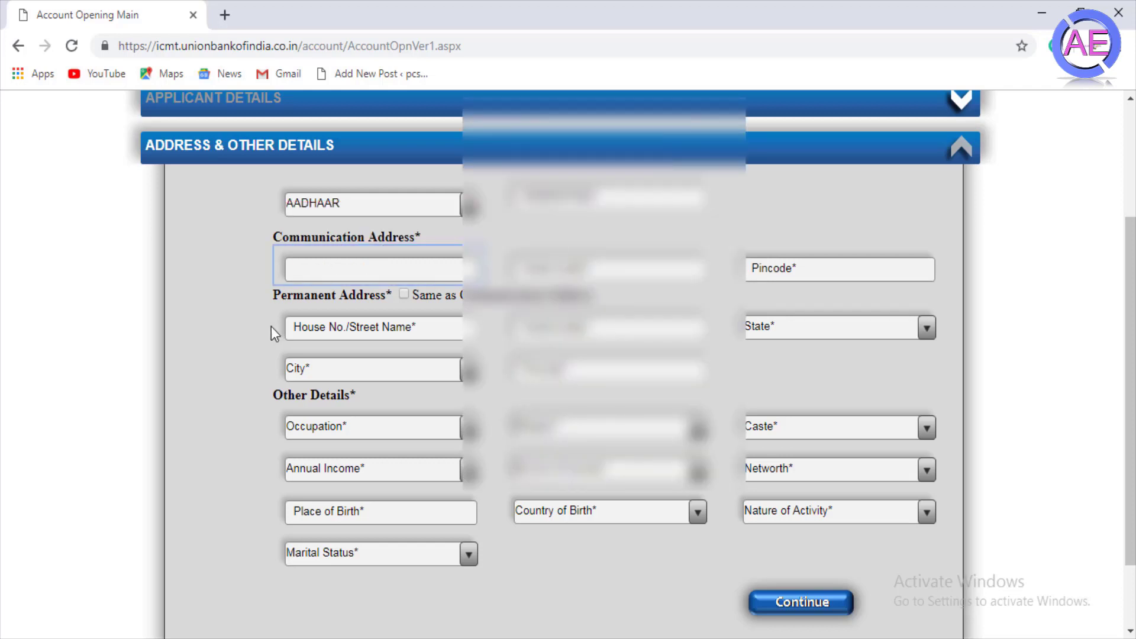
click(333, 272)
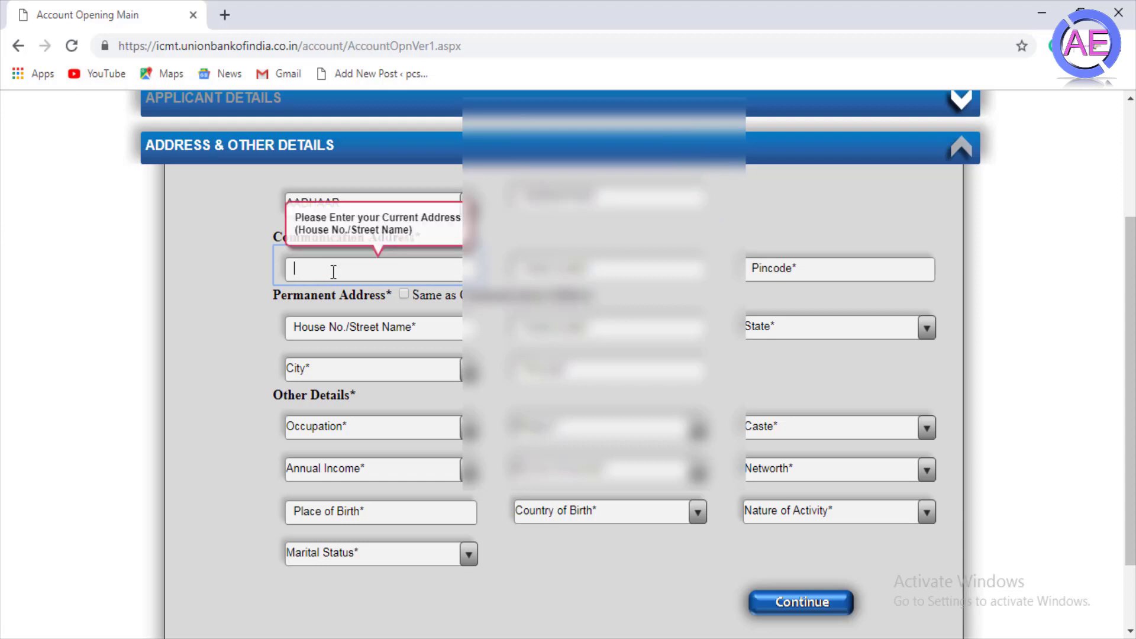
click(827, 271)
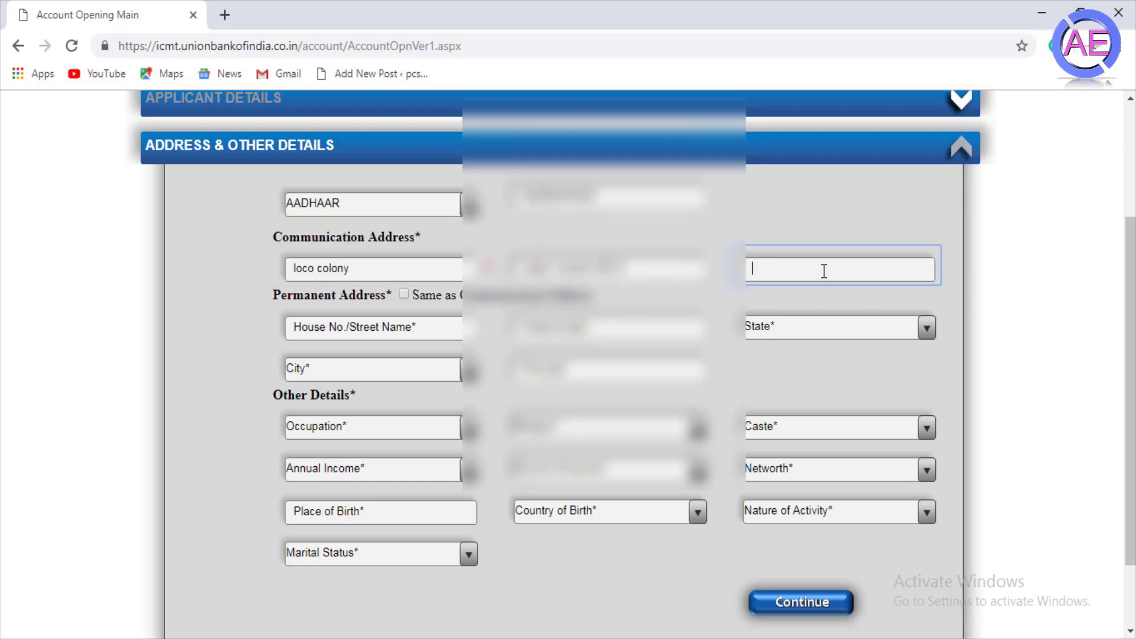
text(232101)
key(Tab)
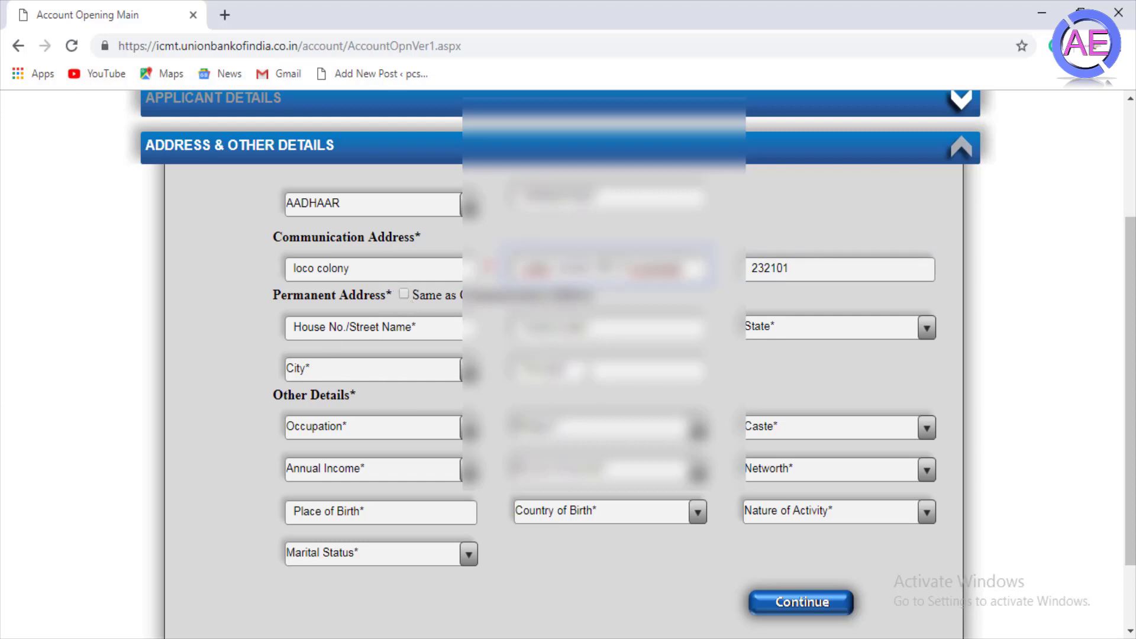
click(404, 295)
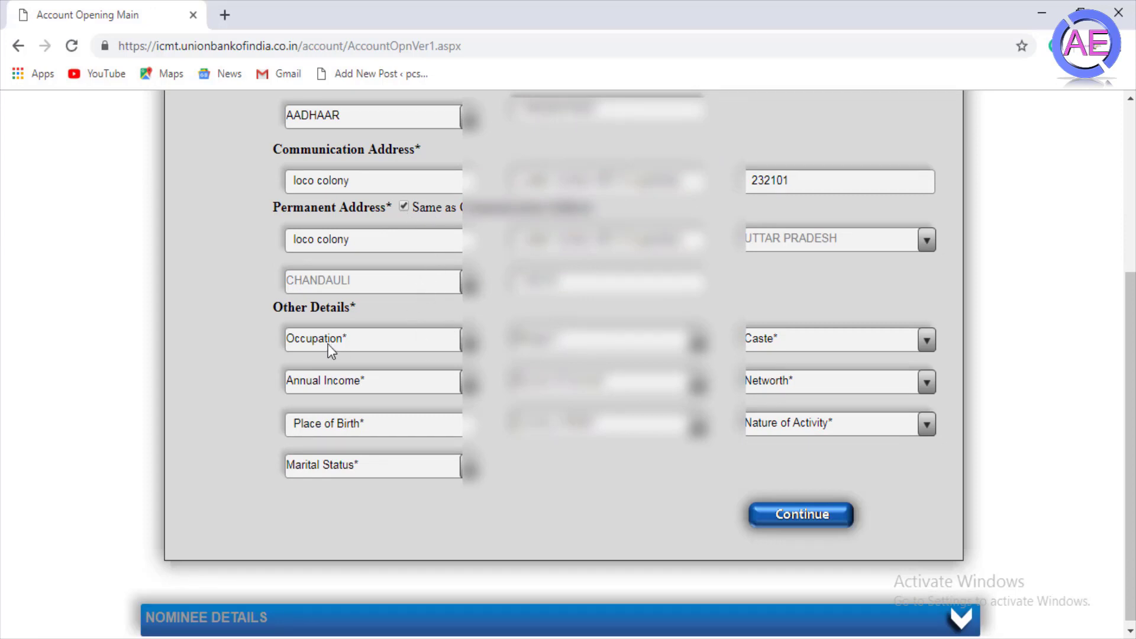
Set occupation to HOUSEWIFE, fill the field beside it, and set caste to GENERAL.
click(373, 339)
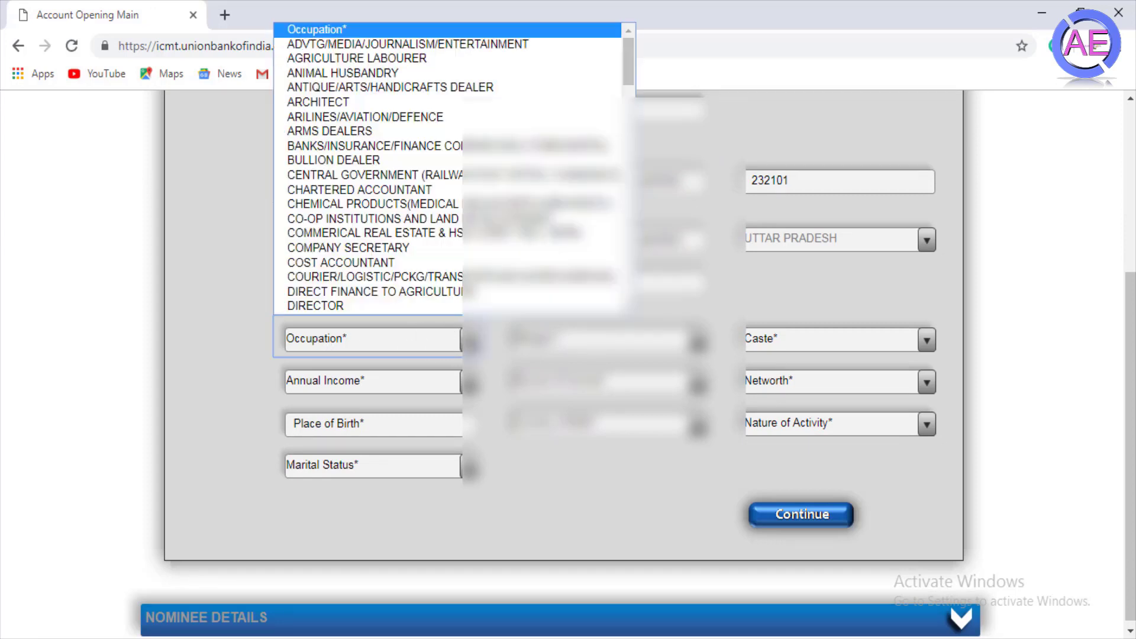
key(Escape)
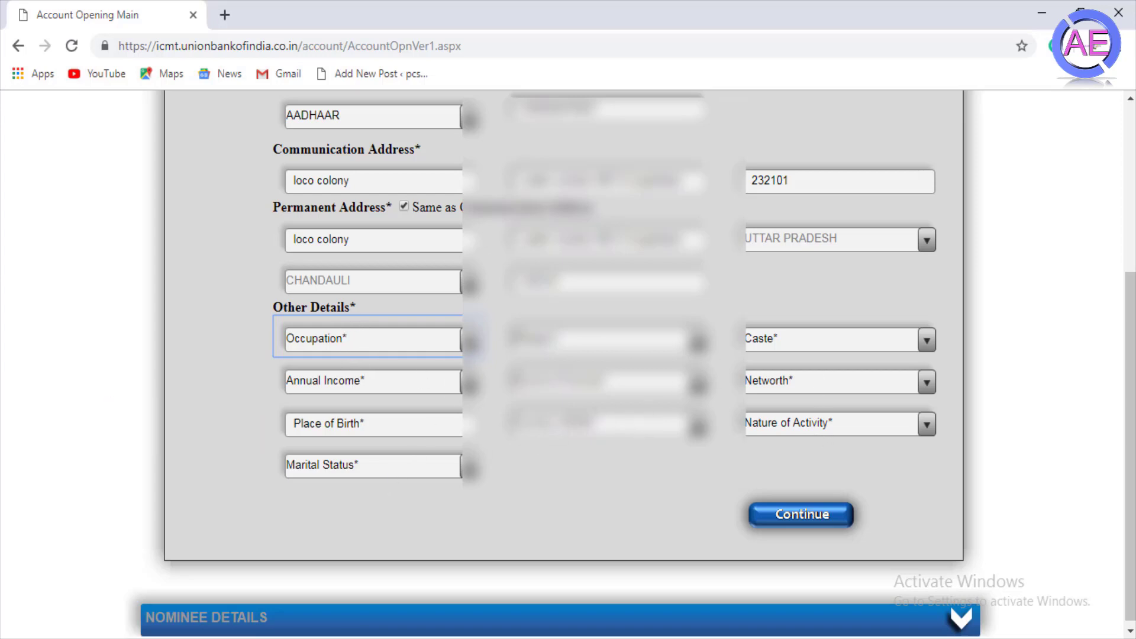
key(alt+Down)
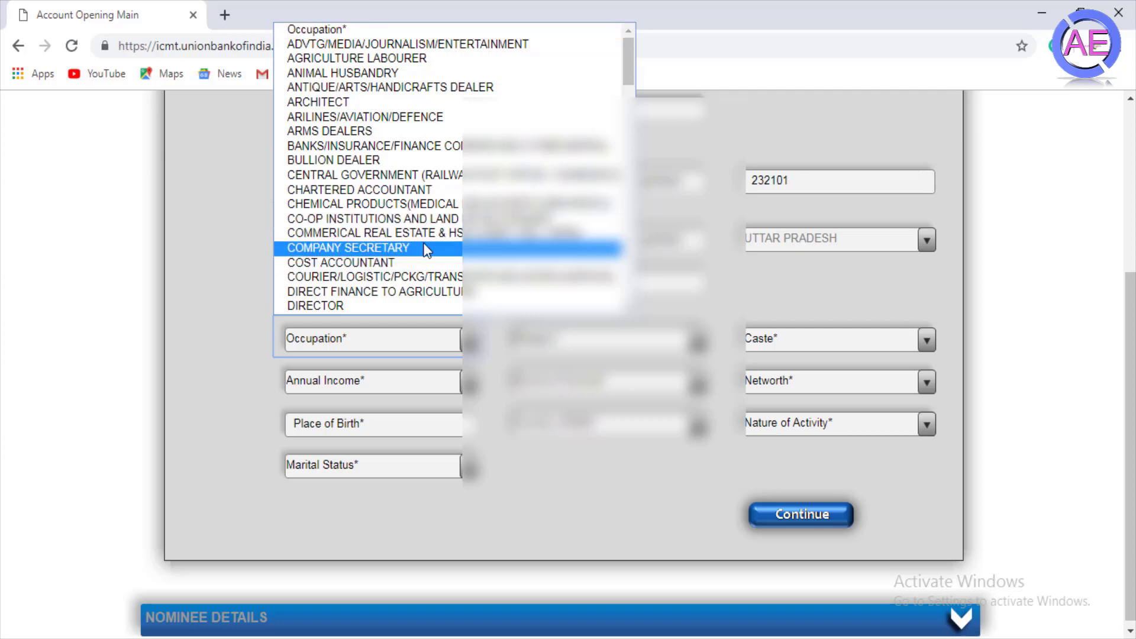
scroll(427, 251, down, 8)
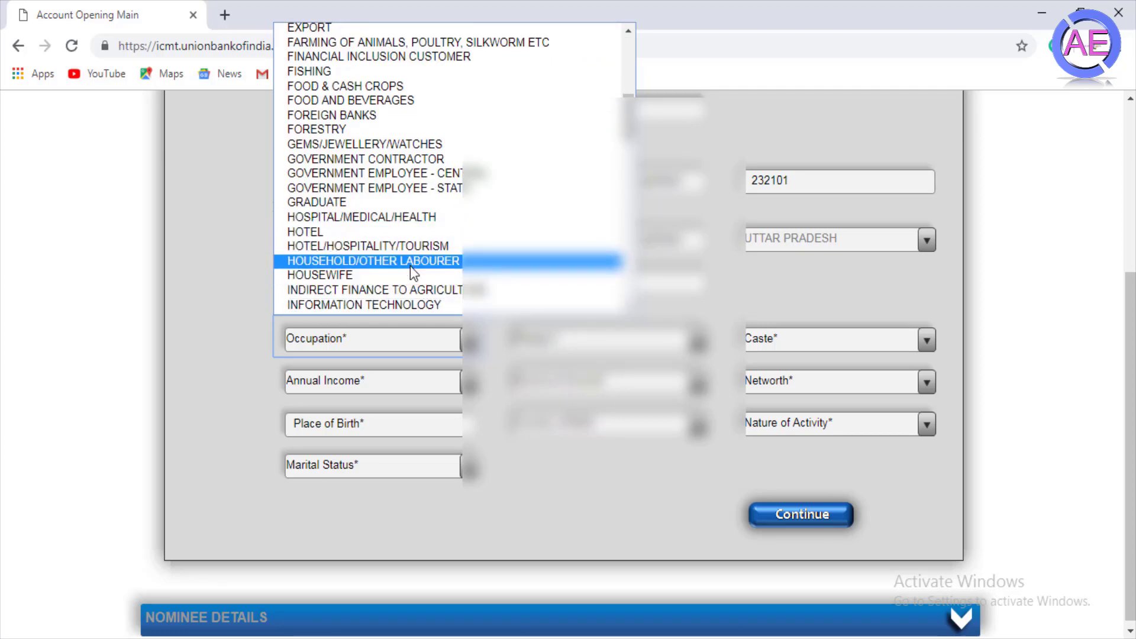
scroll(399, 244, down, 4)
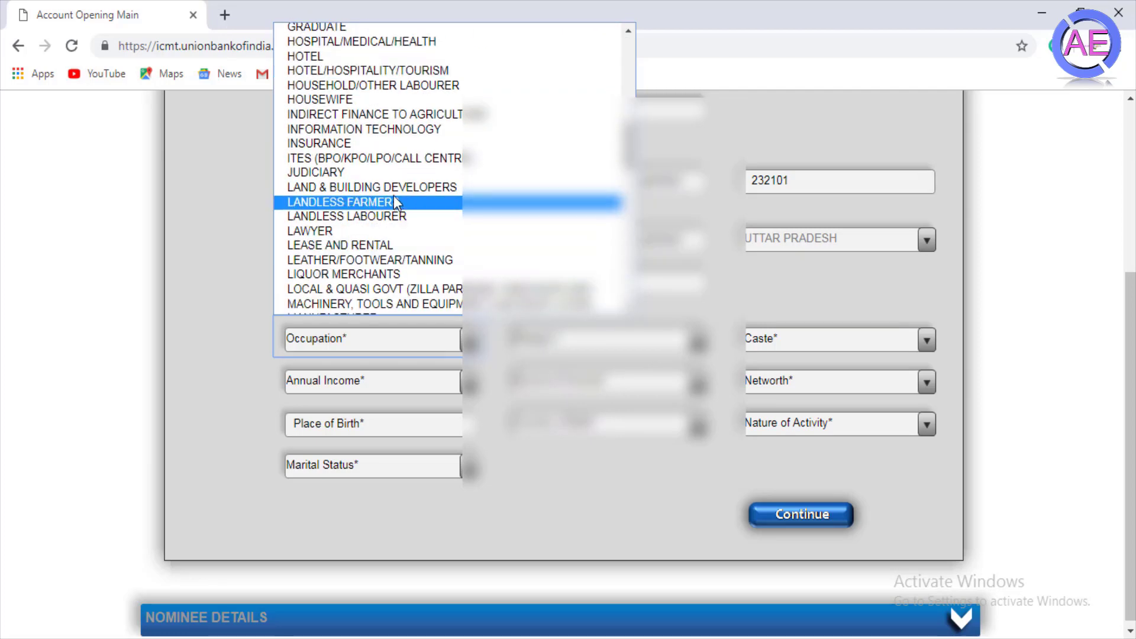
click(355, 99)
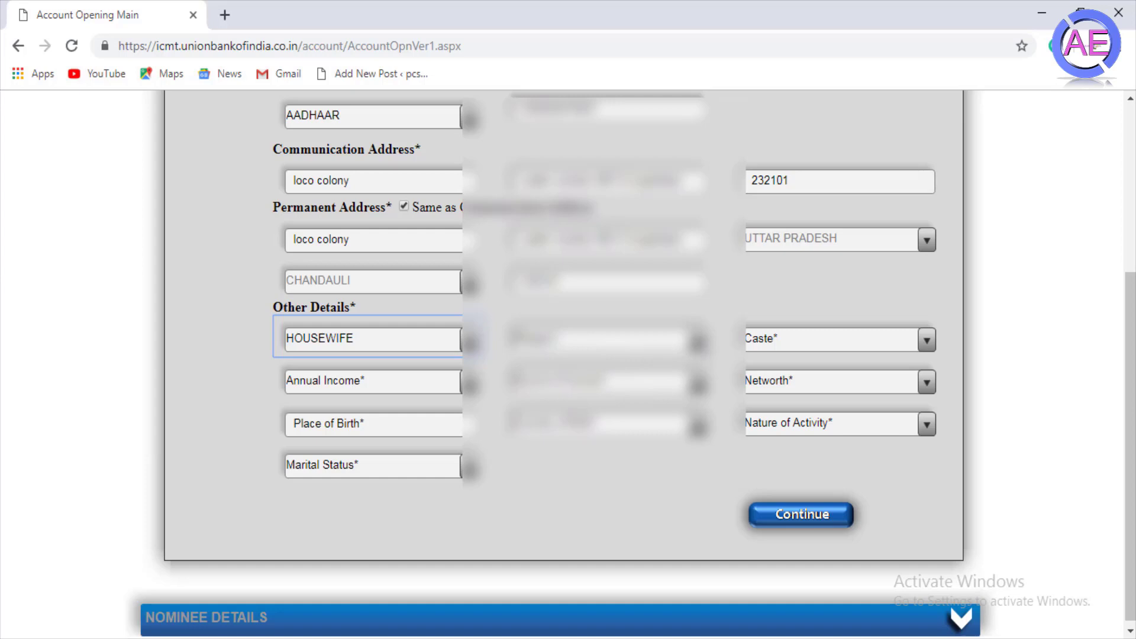
click(651, 347)
click(626, 380)
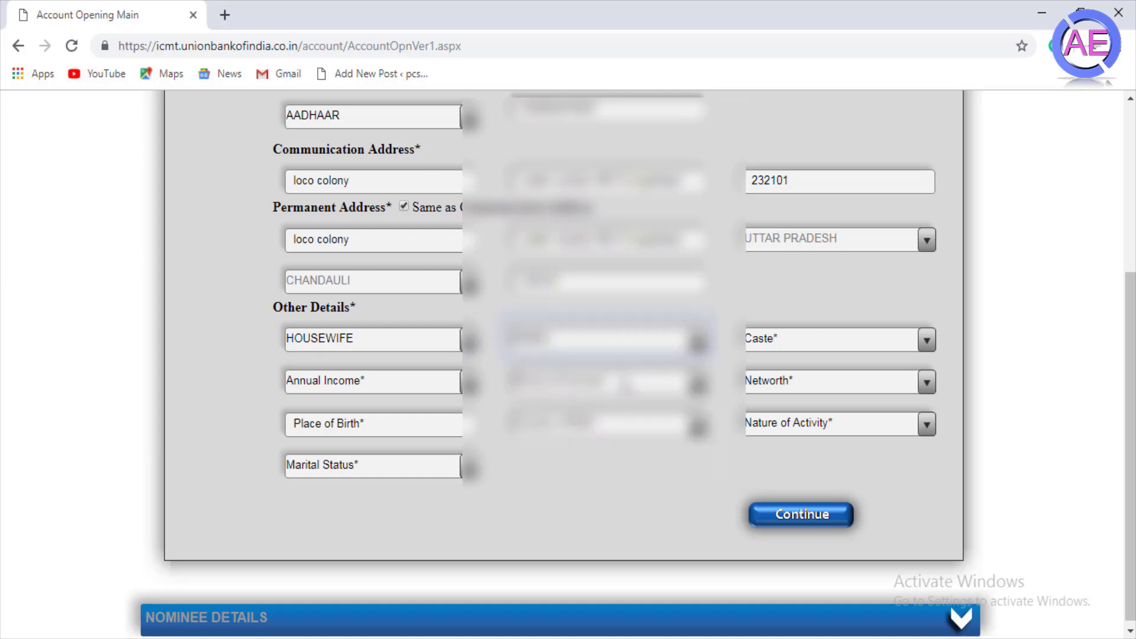
click(926, 342)
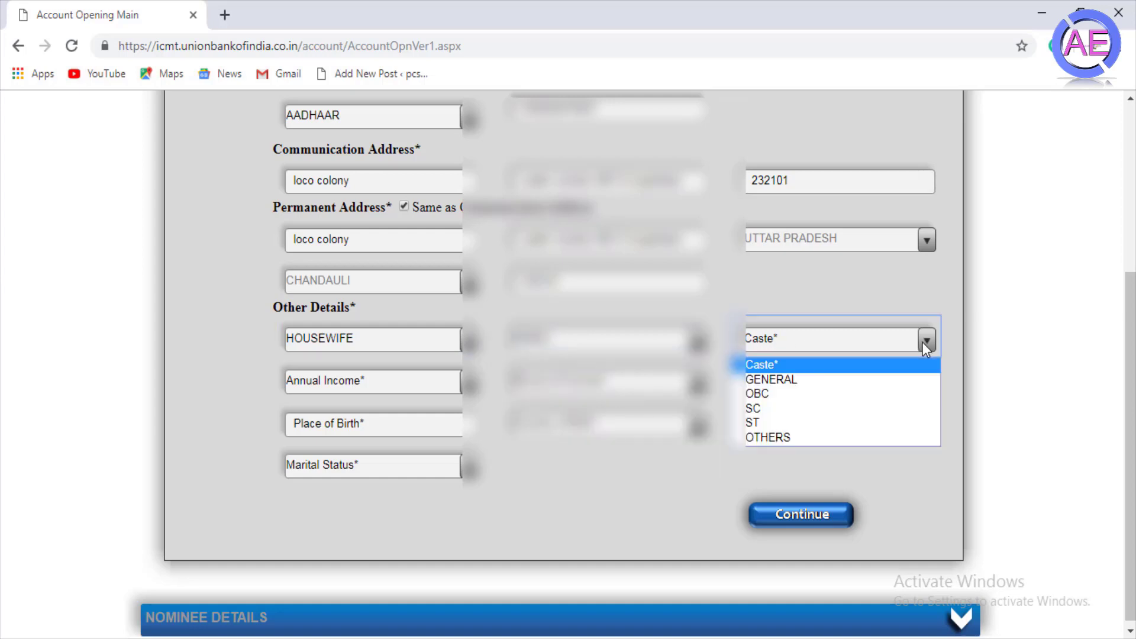
click(828, 384)
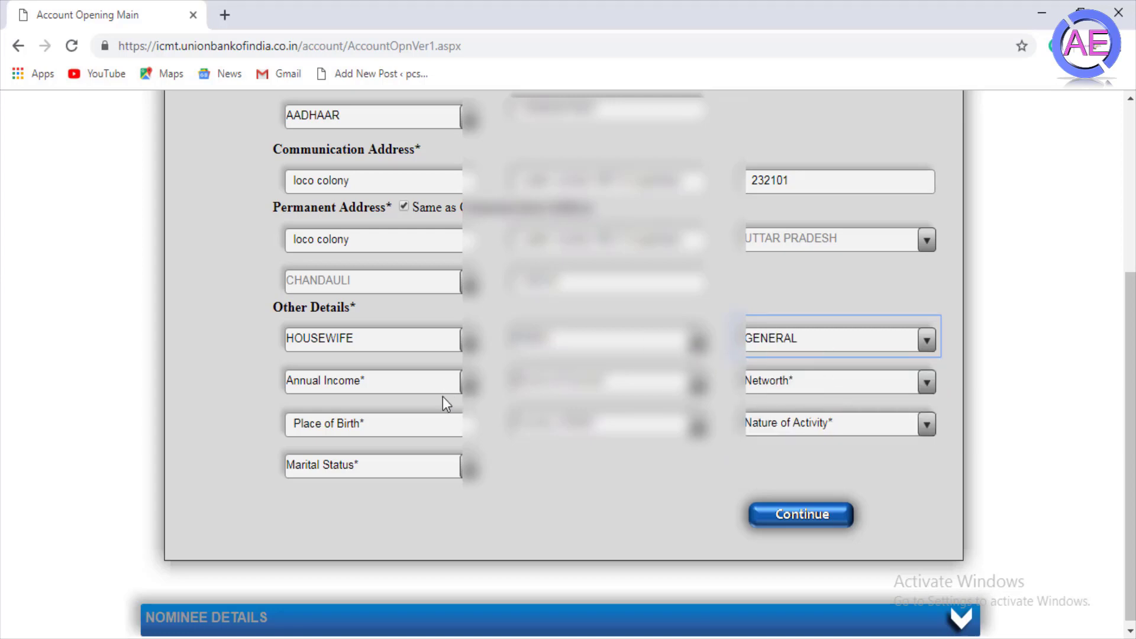
Set annual income Rs. 50,000 to Rs. 1.00 Lac, Investments, and networth Less than Rs. 10 Lacs.
click(456, 384)
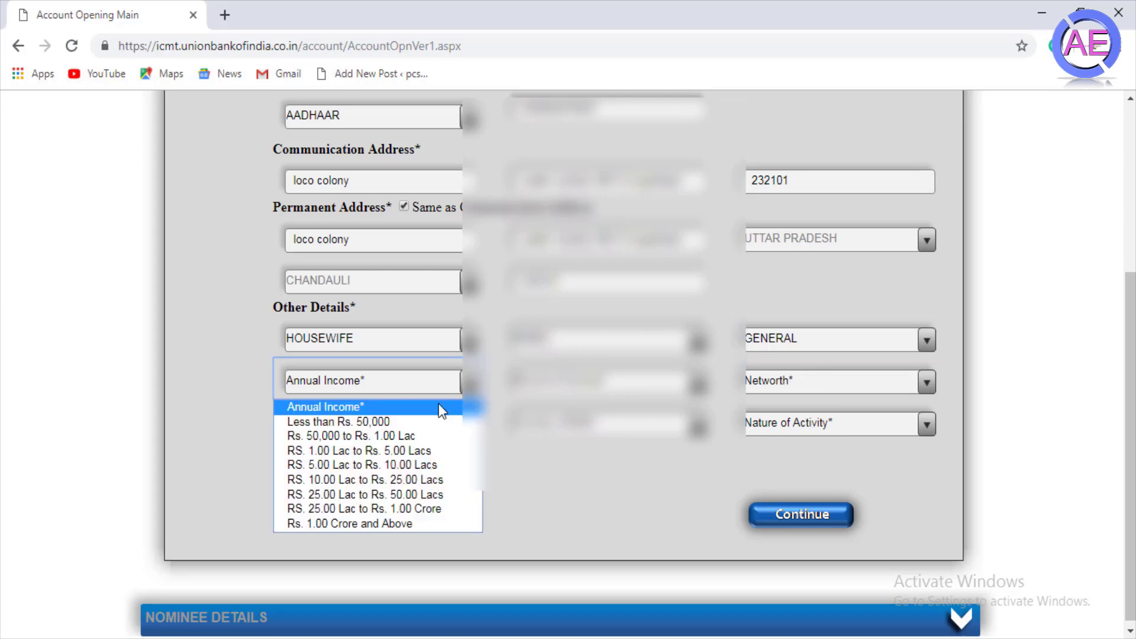
click(368, 438)
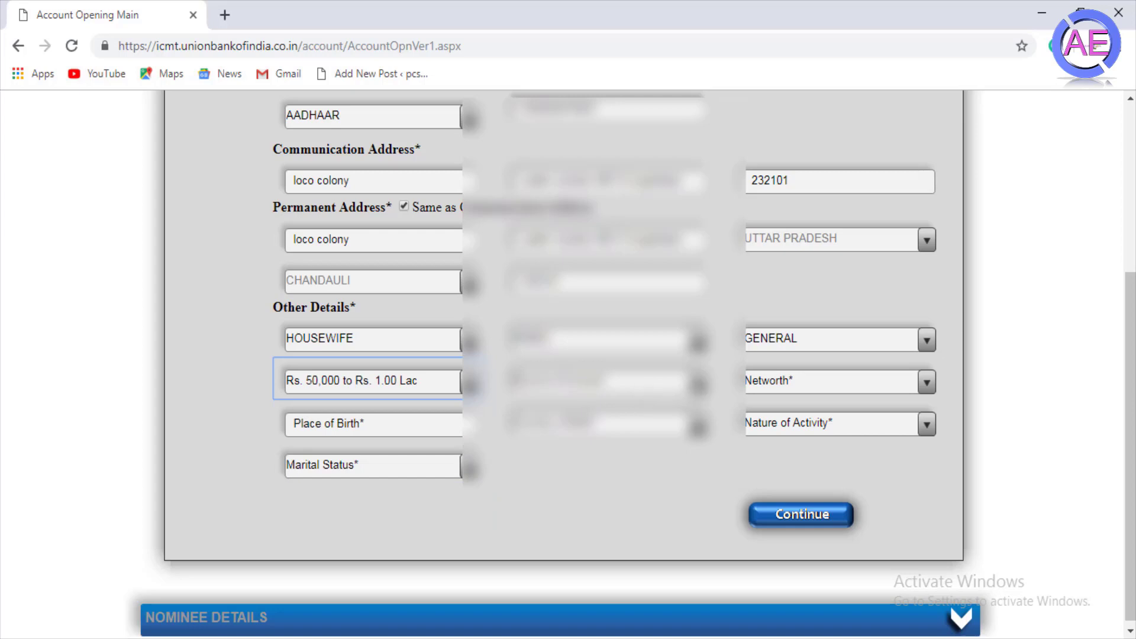
click(699, 383)
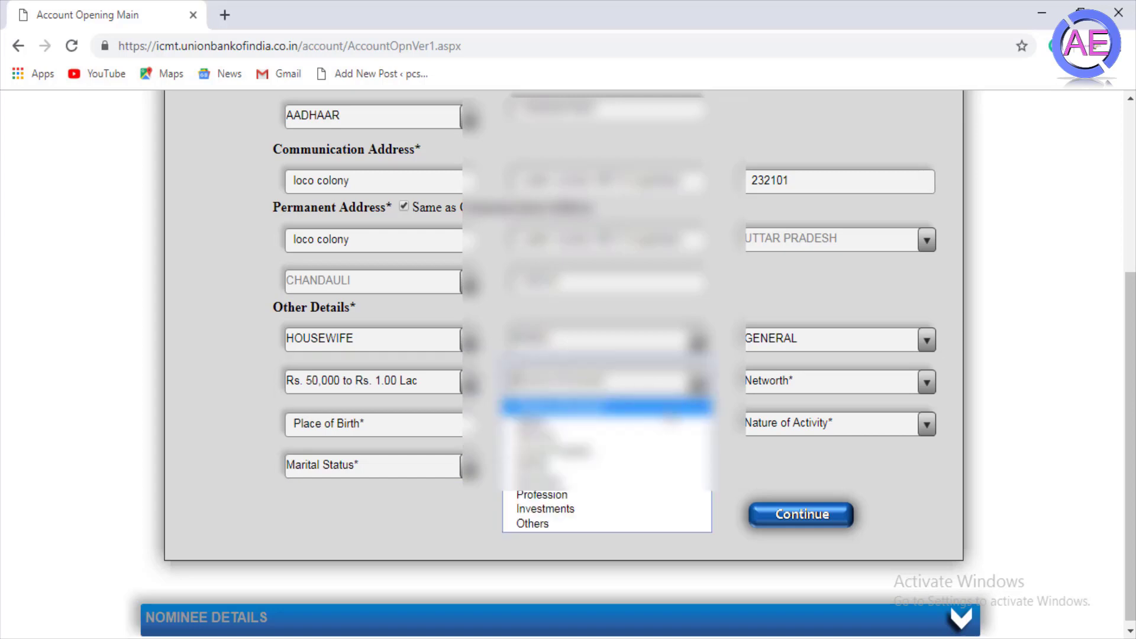
click(588, 510)
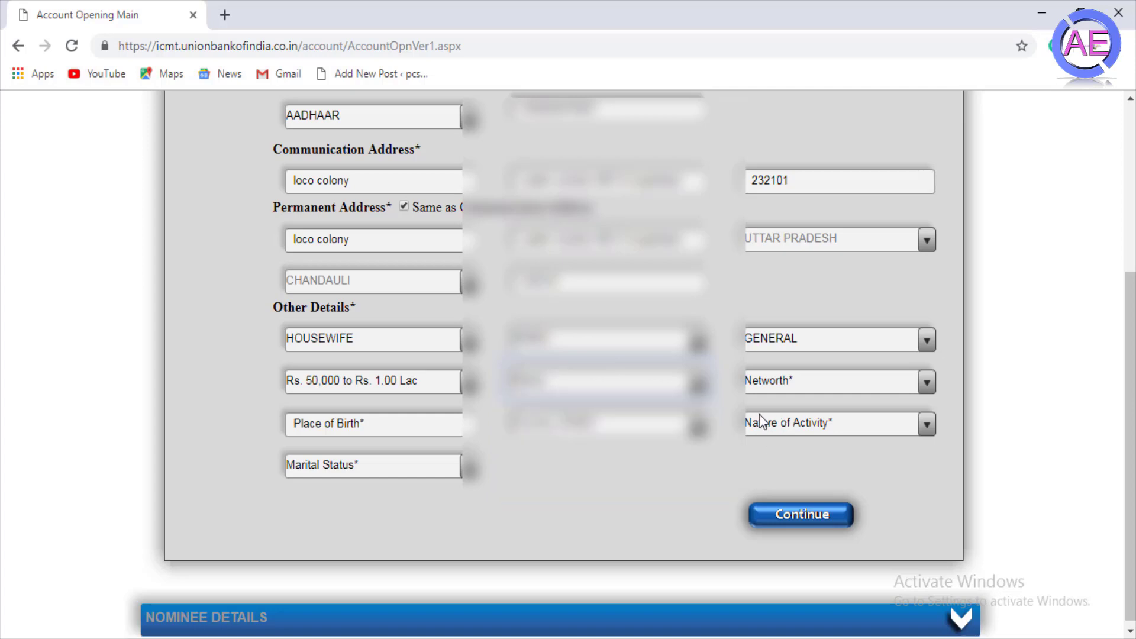
click(907, 383)
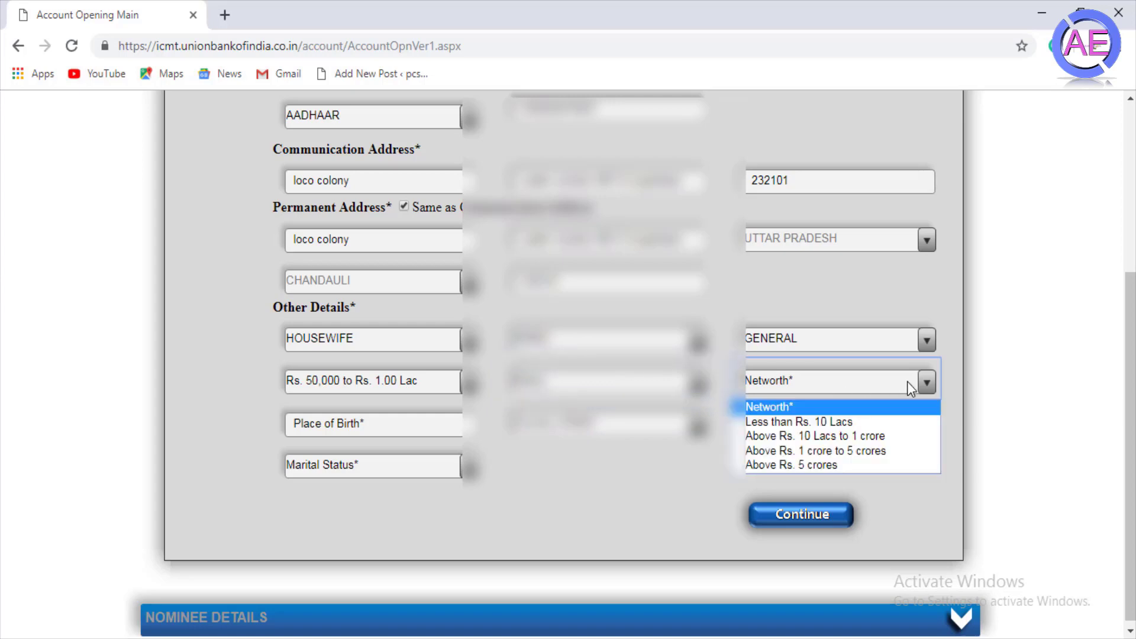
click(809, 421)
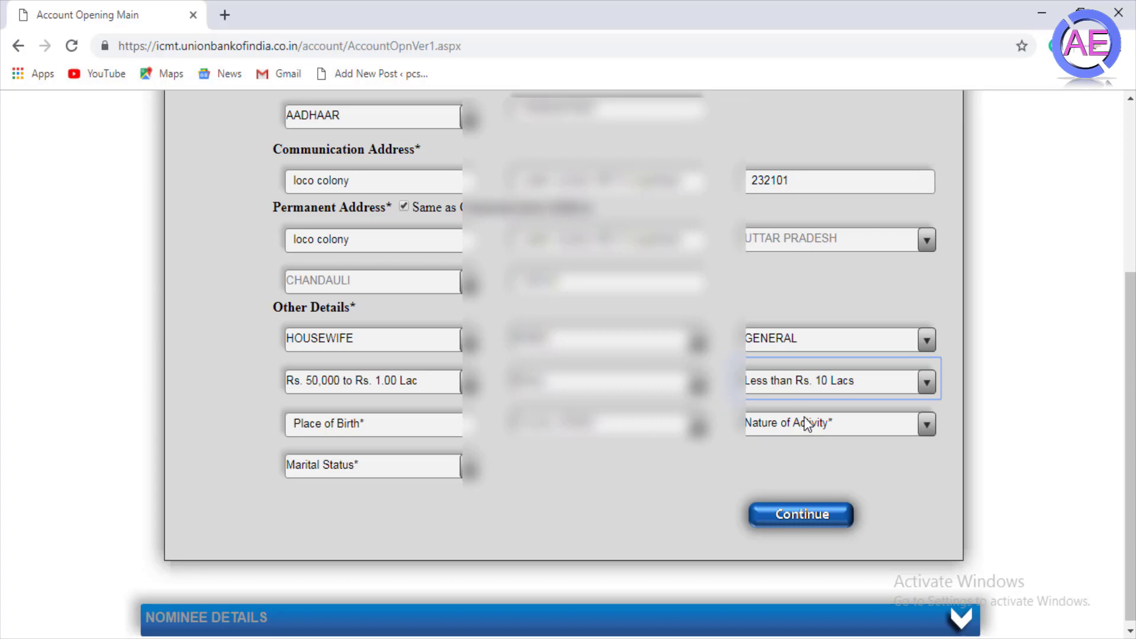
click(331, 425)
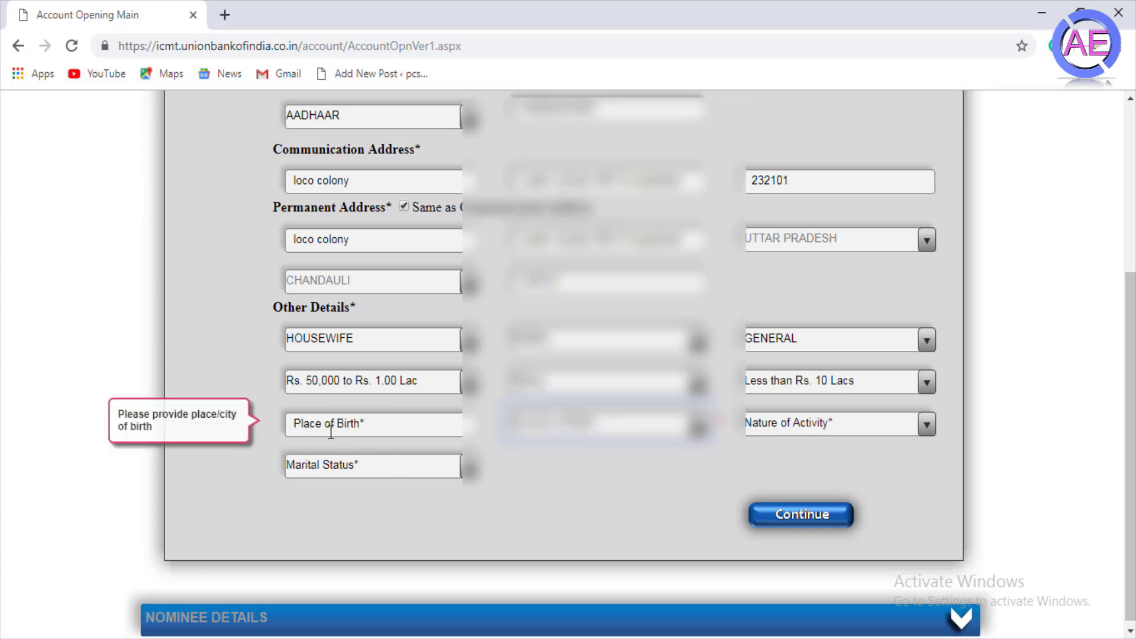
Enter khagaria as place of birth and confirm INDIA as the country.
click(368, 423)
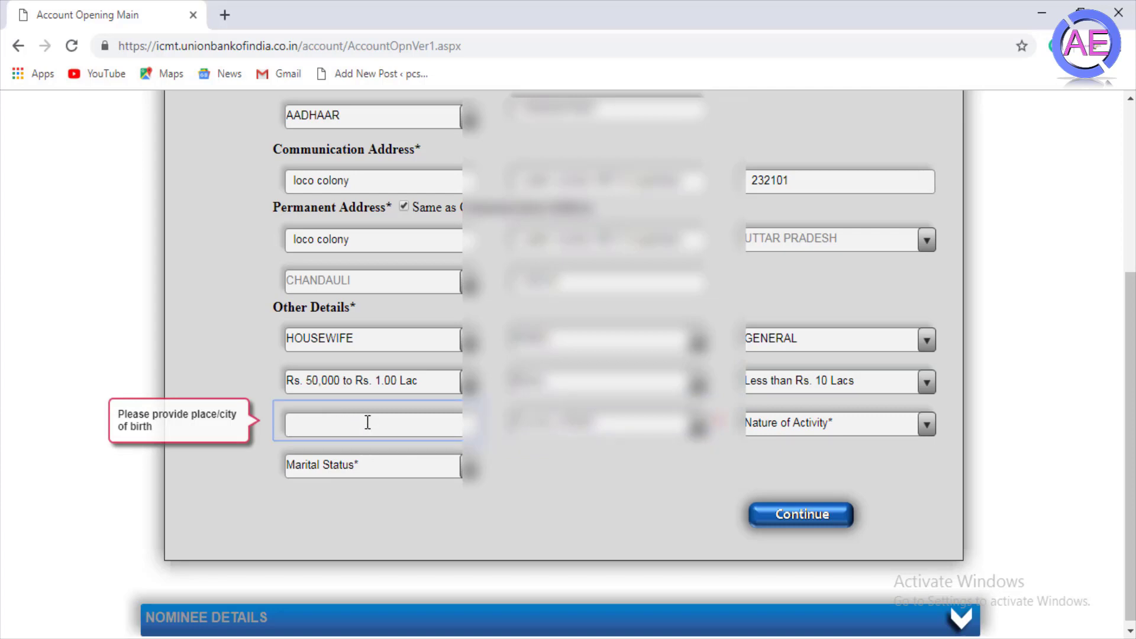
text(kha)
key(ctrl+a)
text(khagaria)
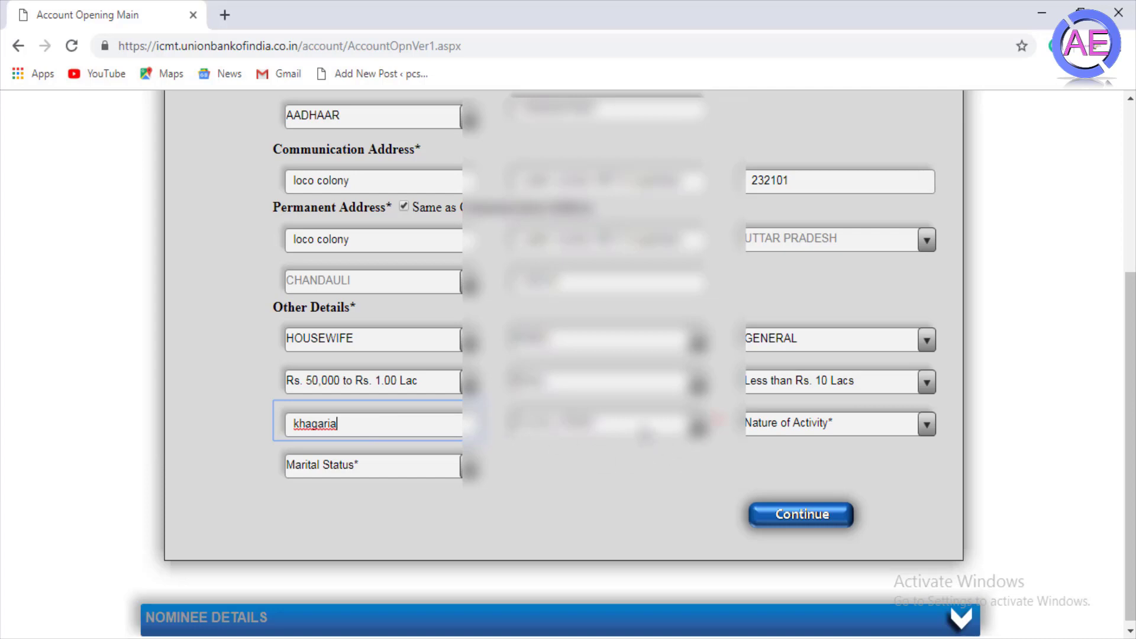
click(651, 438)
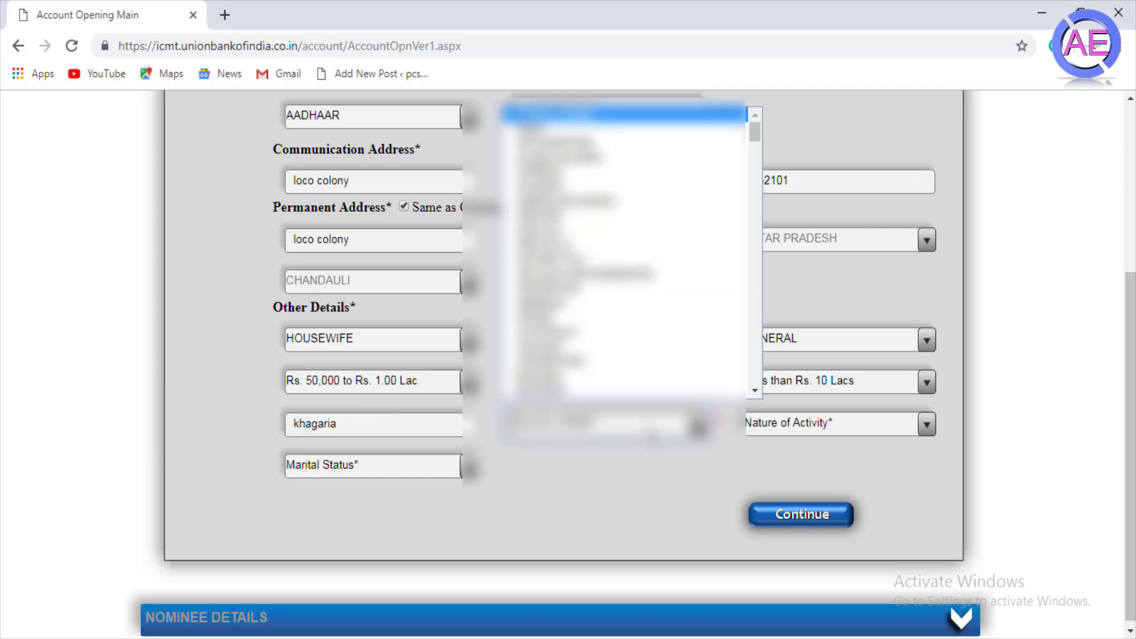
key(Return)
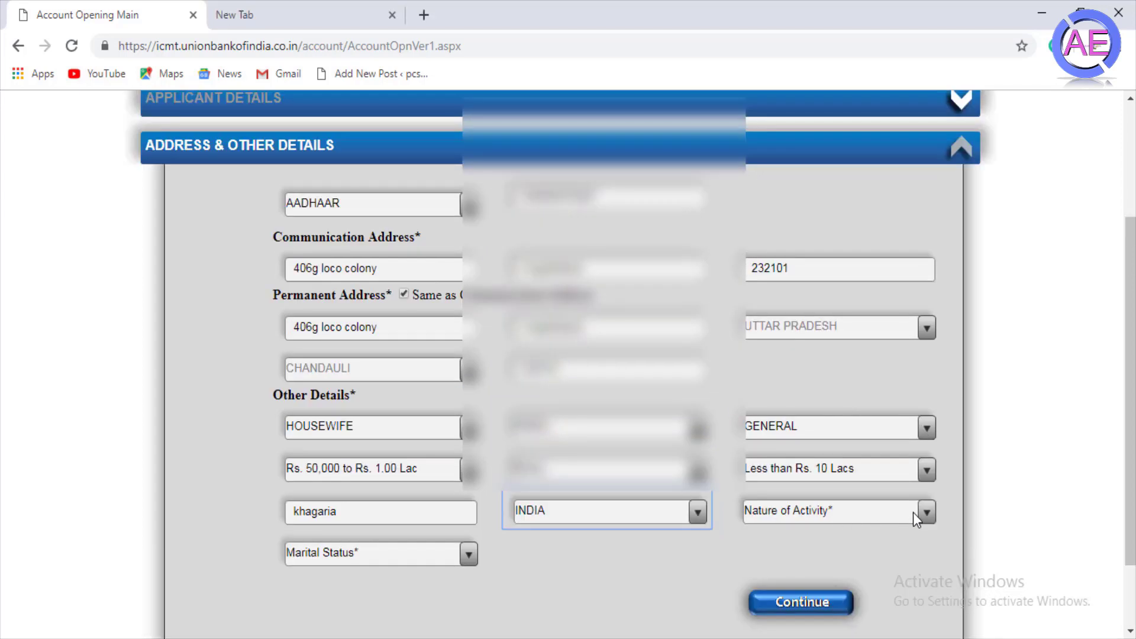
Set nature of activity to NONE and marital status to Married.
click(914, 512)
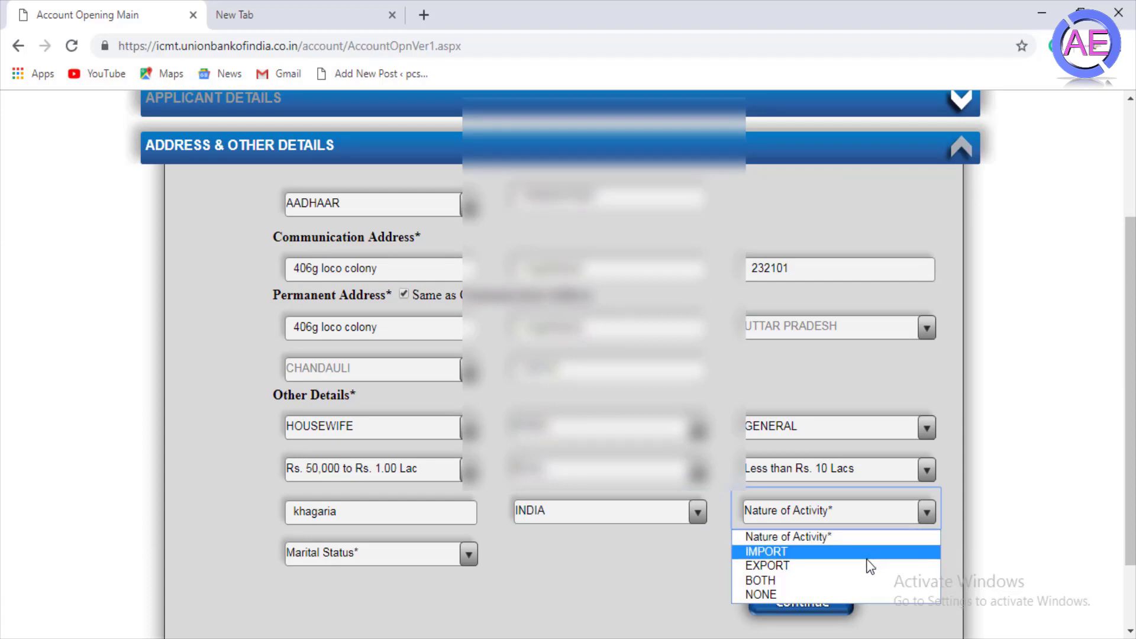
click(809, 592)
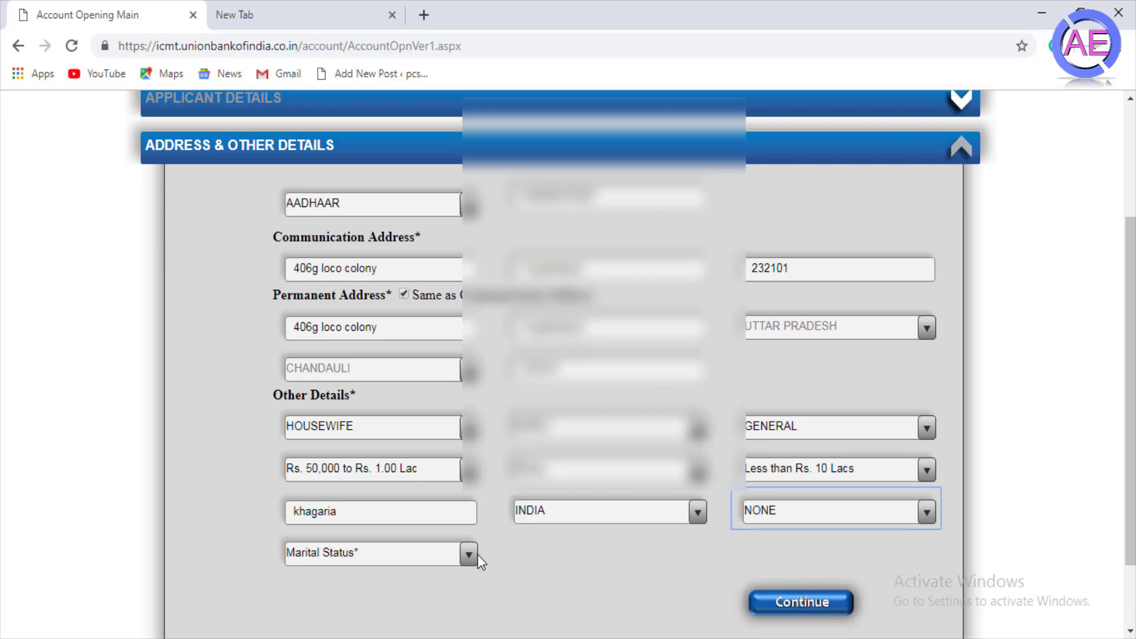
click(448, 562)
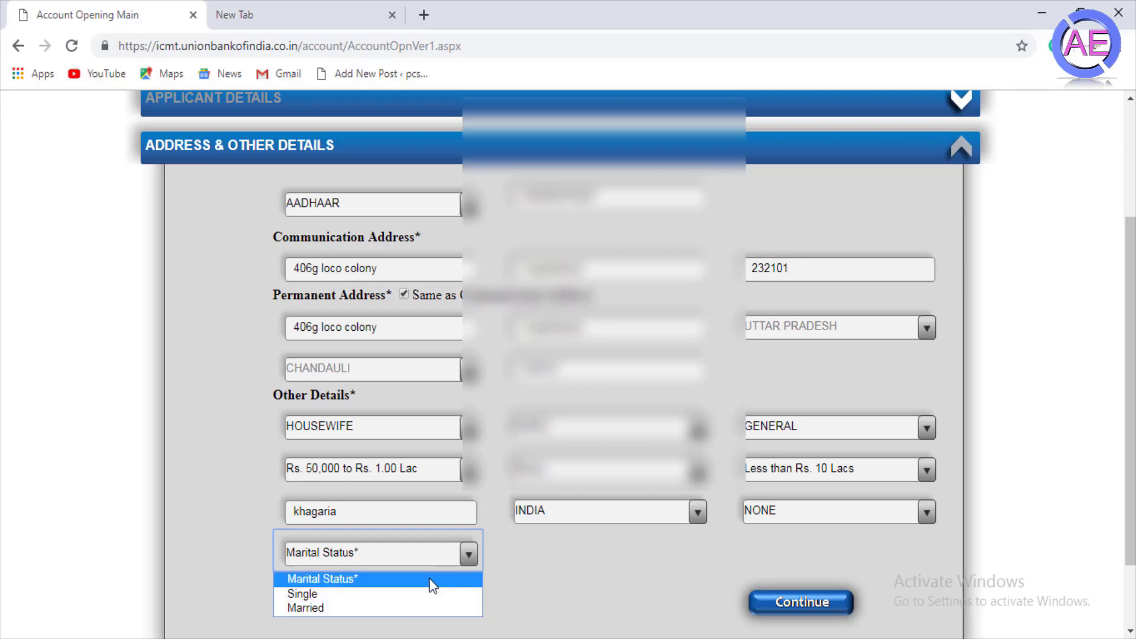
click(384, 594)
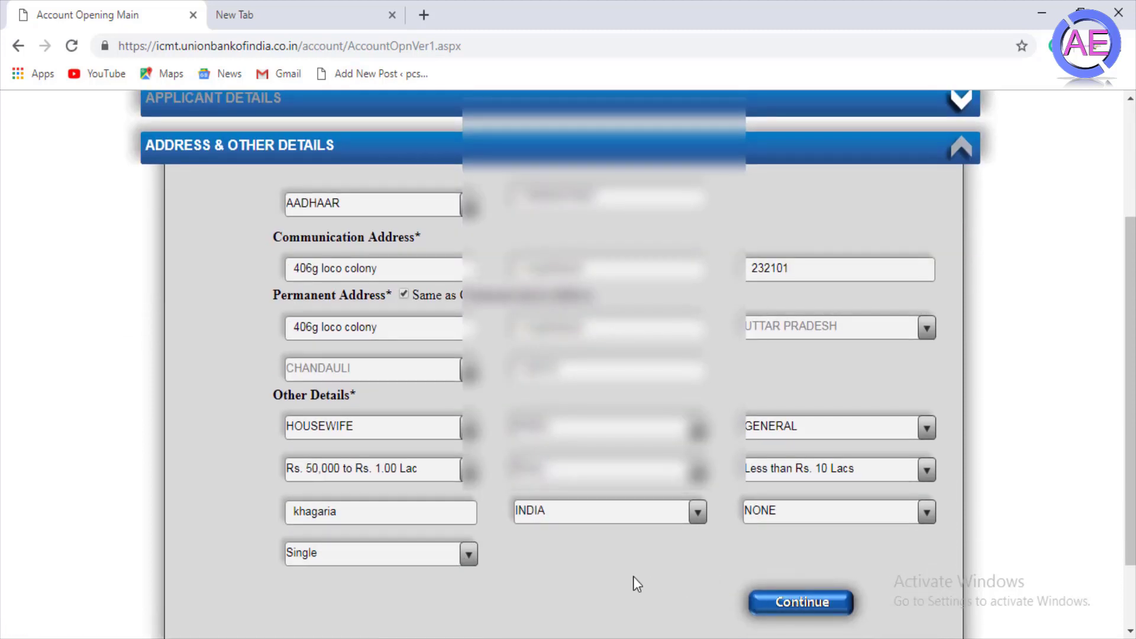
click(459, 551)
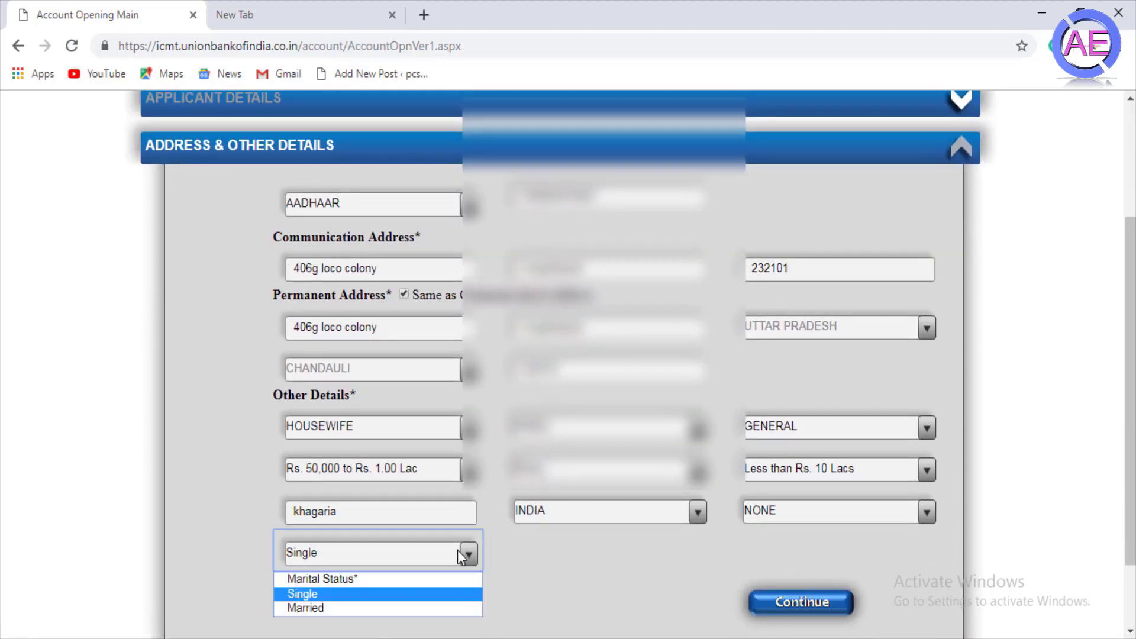
click(434, 607)
scroll(612, 498, down, 1)
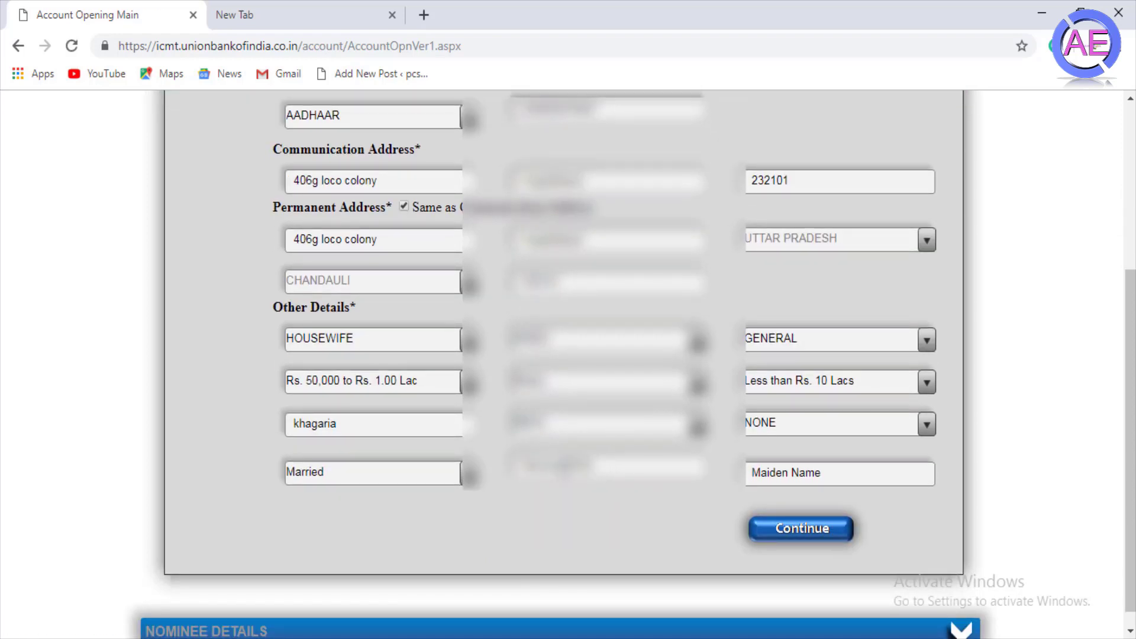
Enter the applicant's maiden name and continue to the Nominee Details section.
click(609, 468)
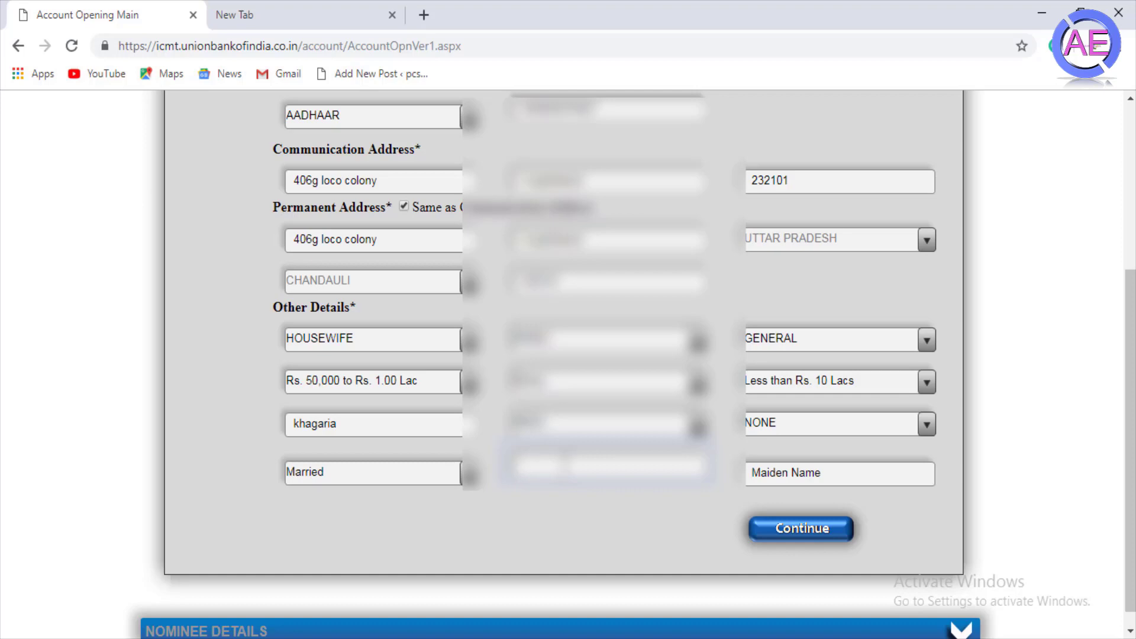
click(779, 475)
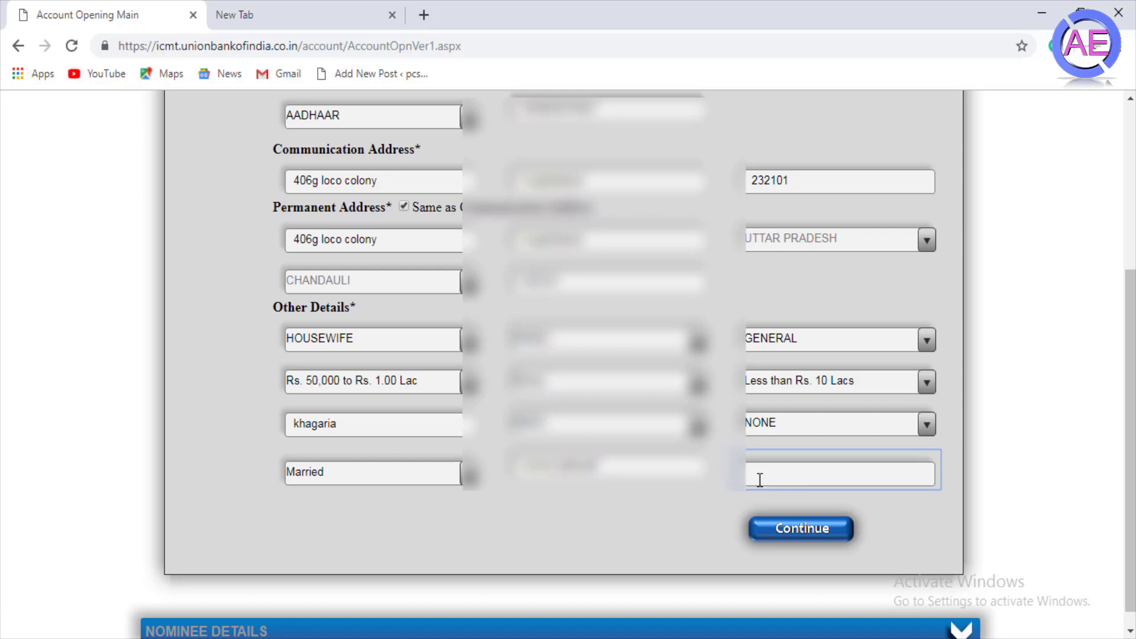
click(803, 529)
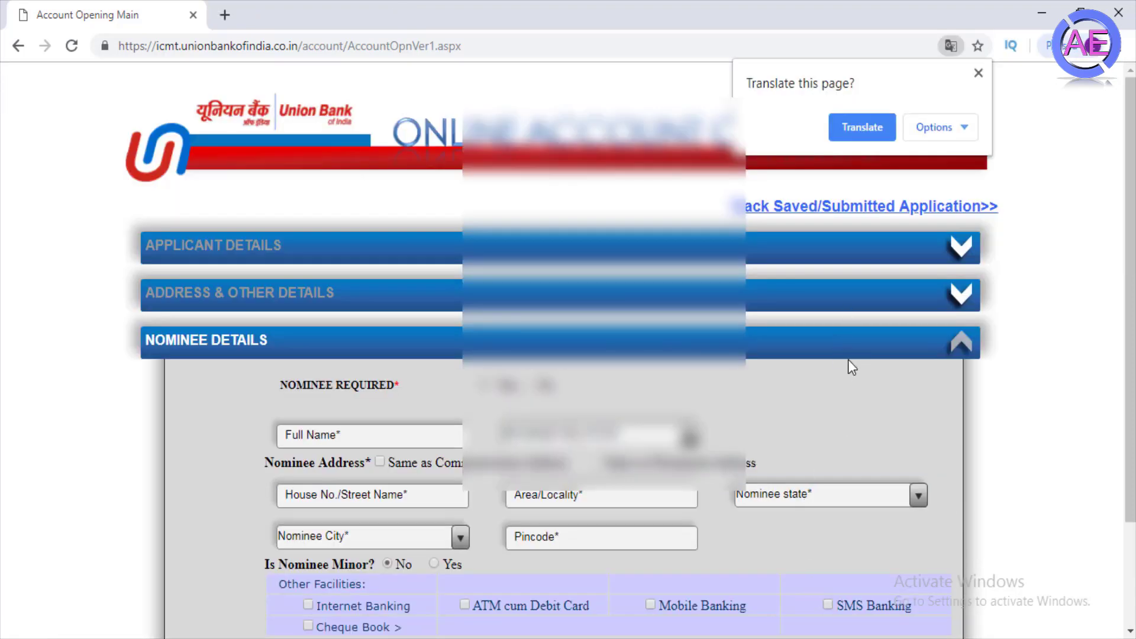
Dismiss the translate offer, paste the nominee's full name and set Nominee Relation to SPOUSE.
click(978, 73)
scroll(773, 336, down, 2)
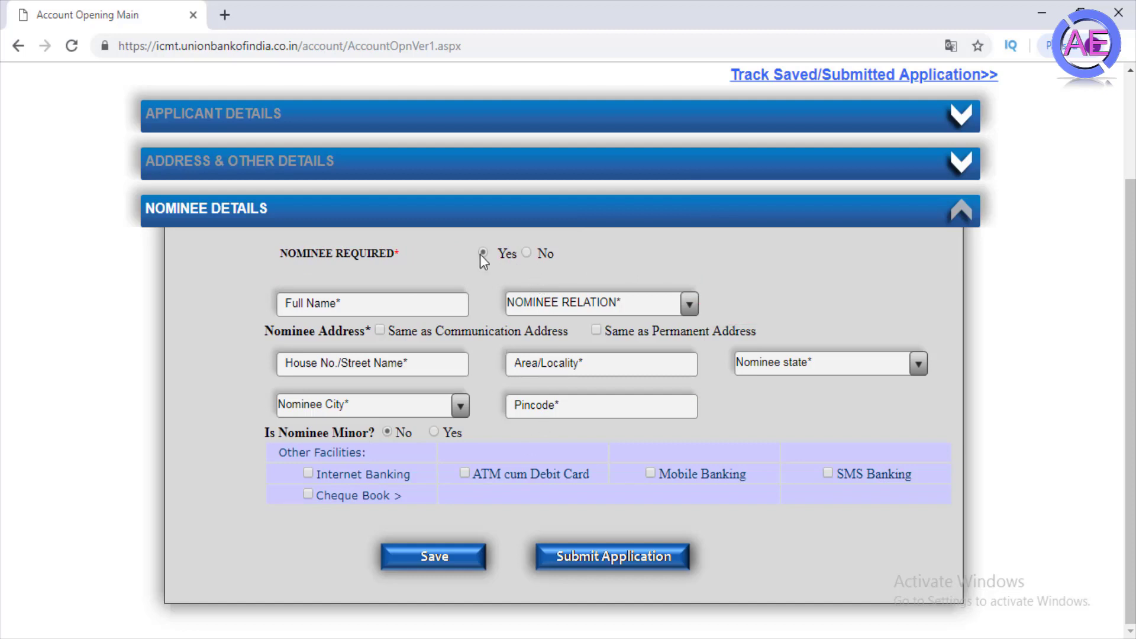
click(335, 306)
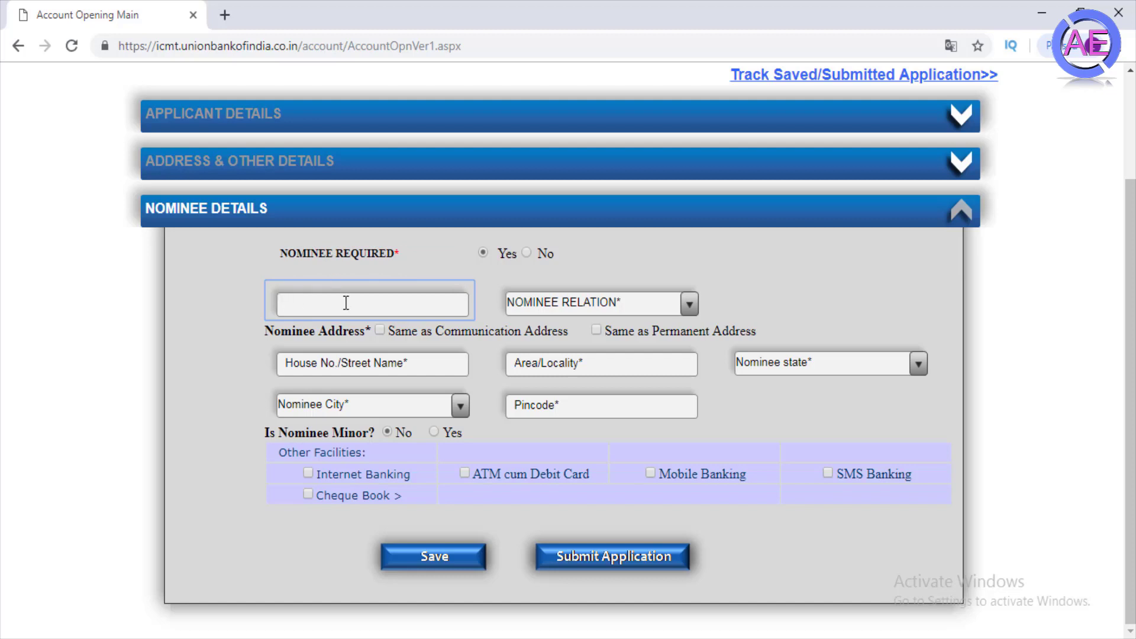
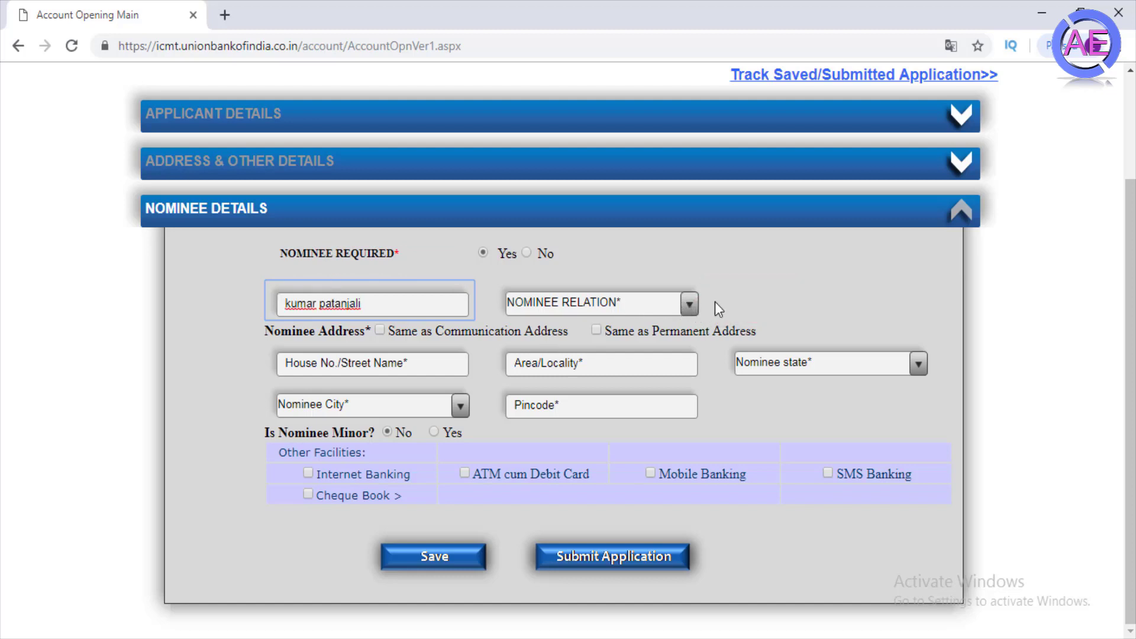
click(688, 304)
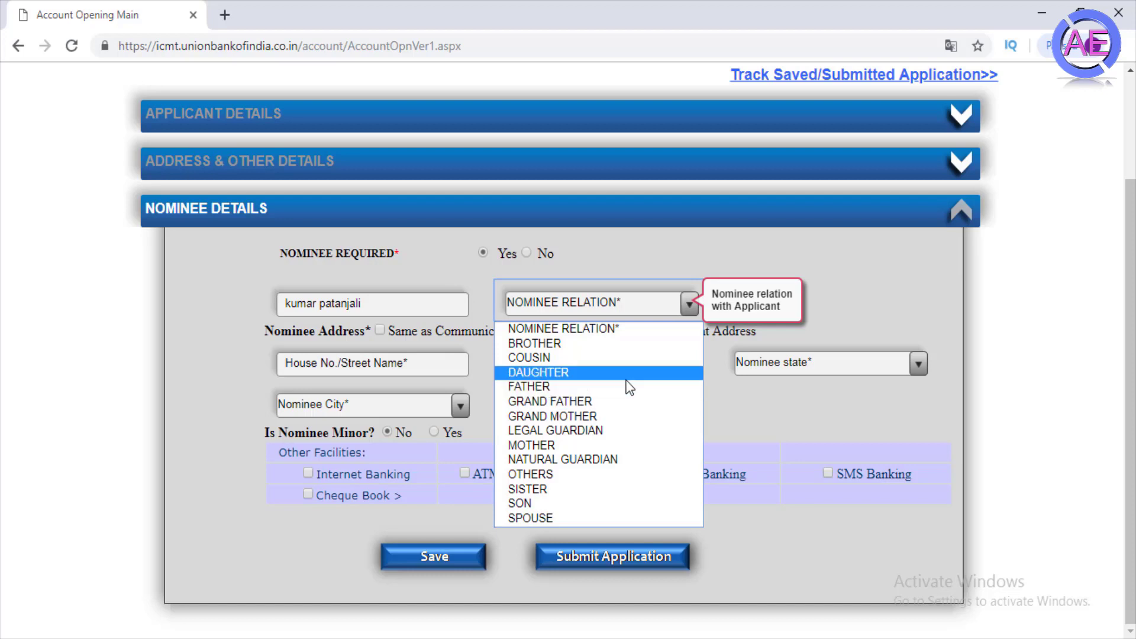
click(533, 518)
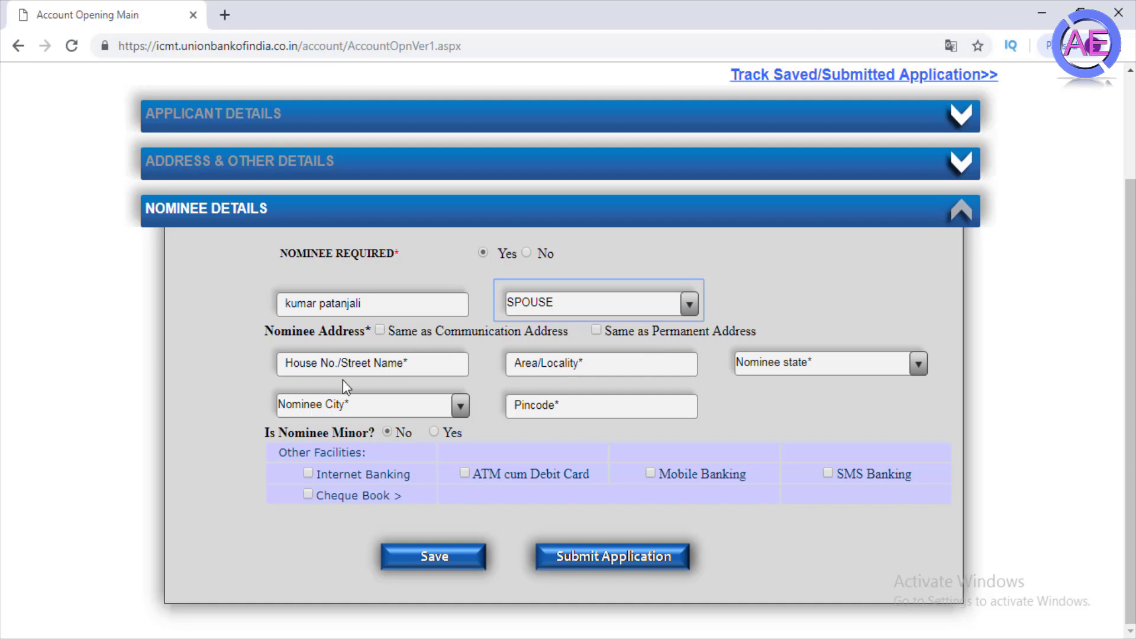
Use the communication address for the nominee, untick SMS Banking and leave Cheque Book unticked.
click(379, 331)
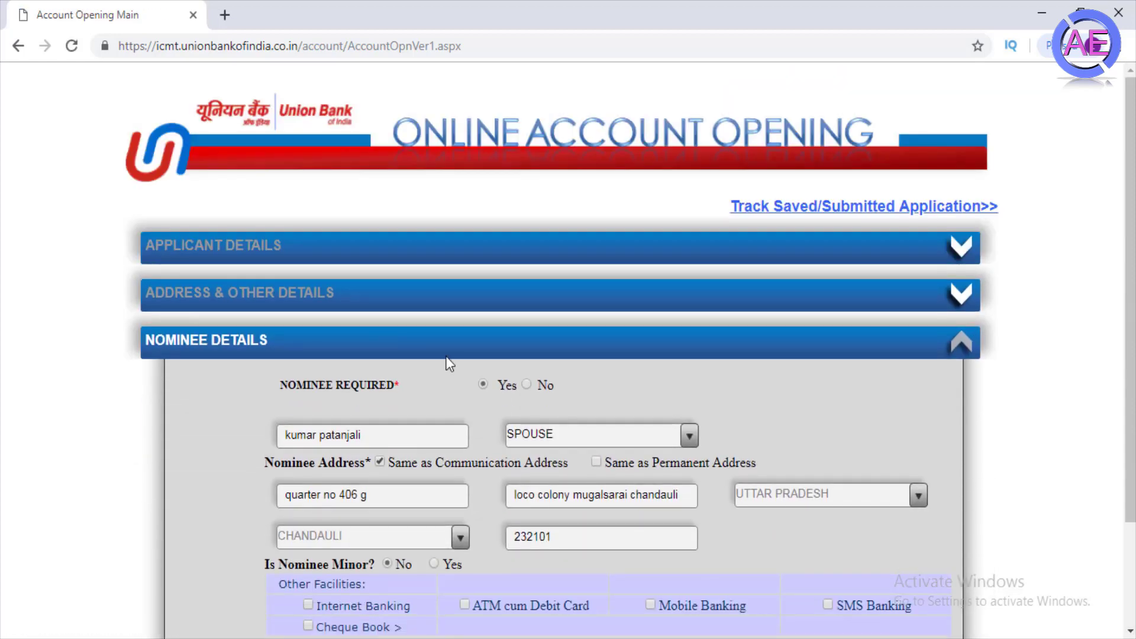
scroll(446, 362, down, 2)
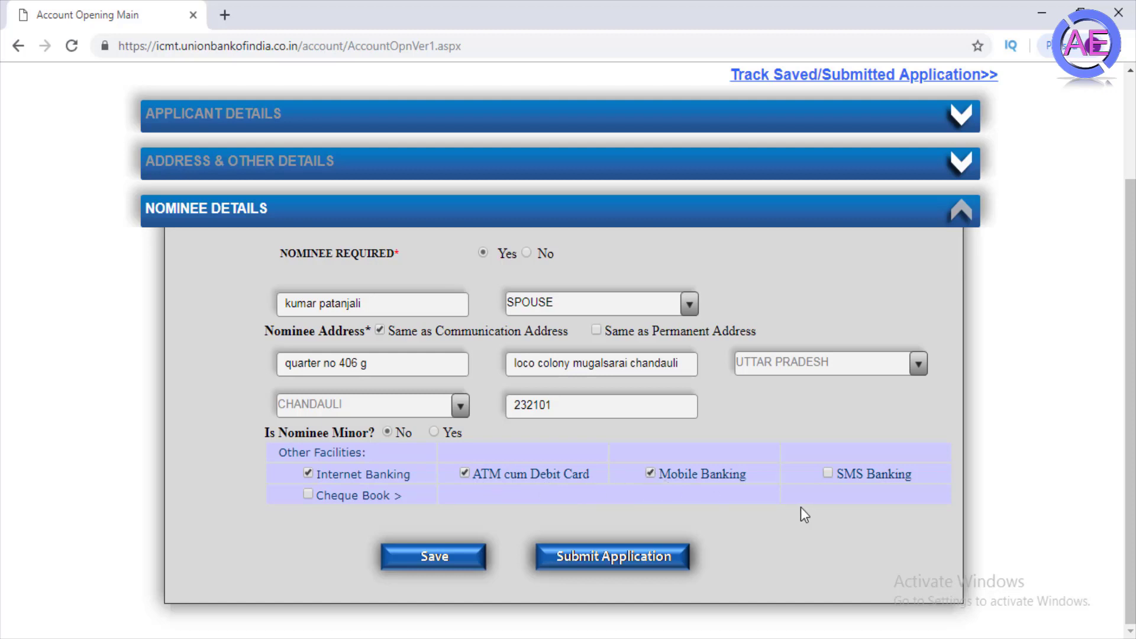
click(828, 473)
click(305, 495)
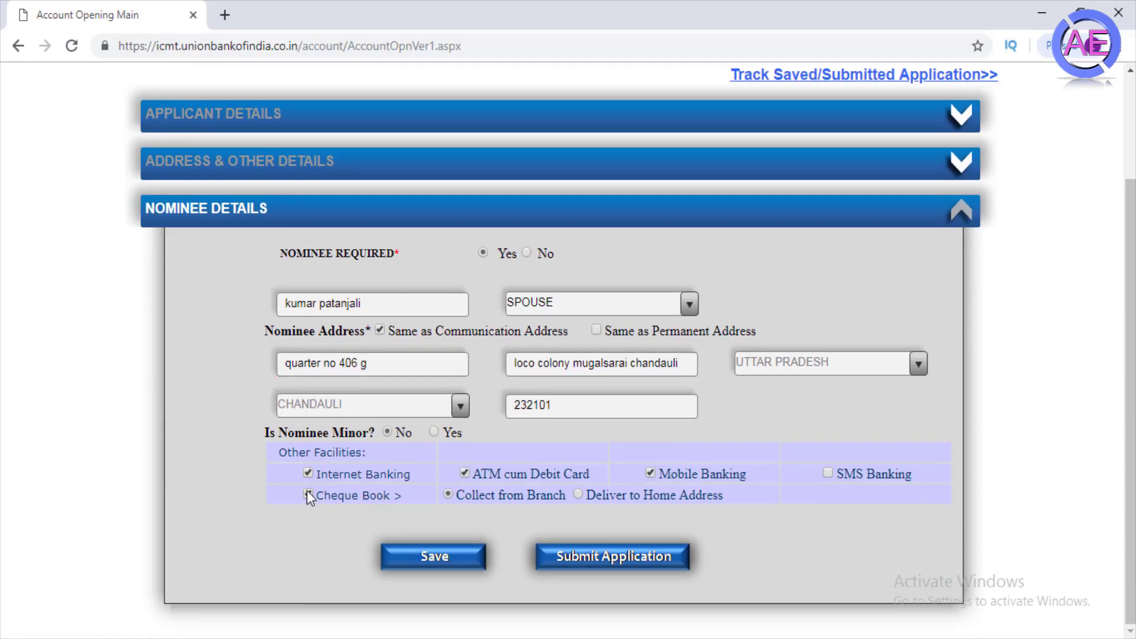
click(307, 491)
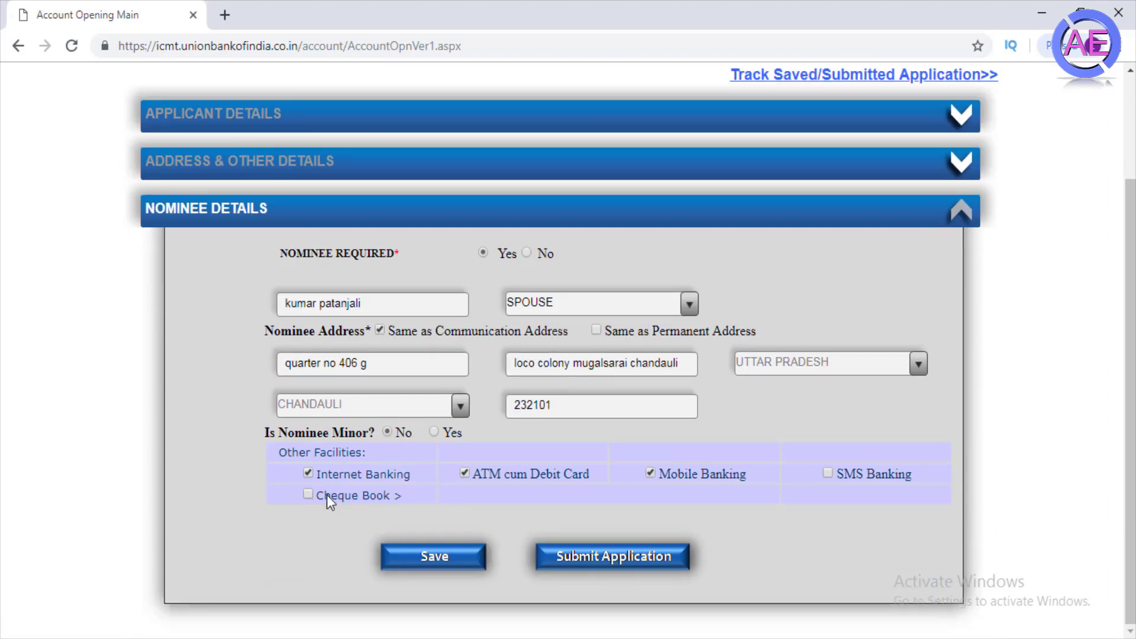
click(307, 494)
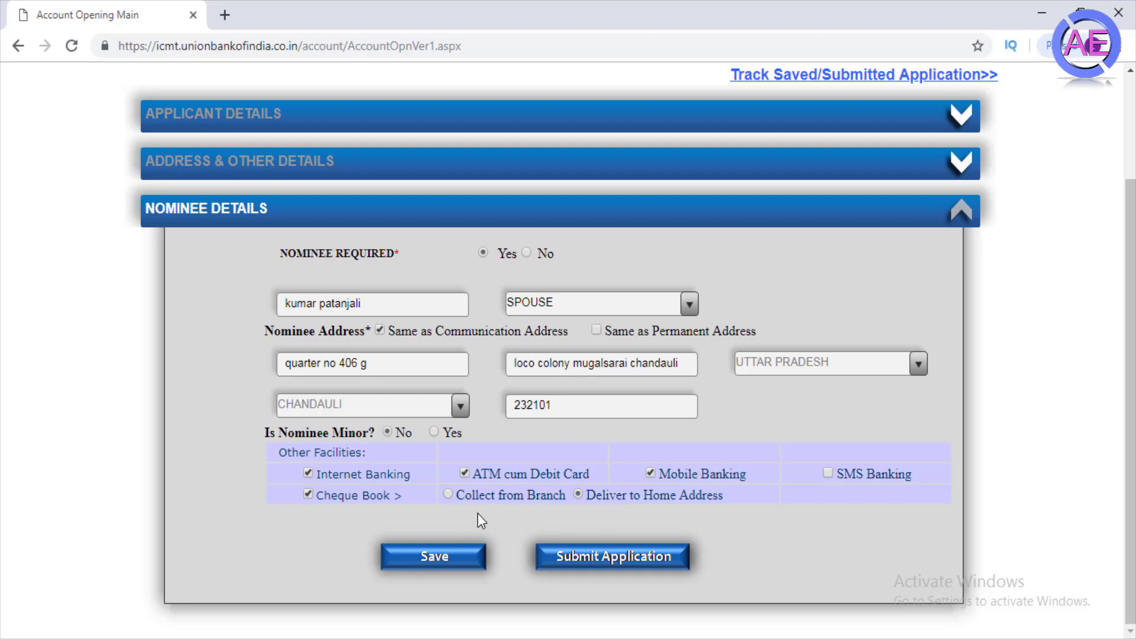
click(307, 493)
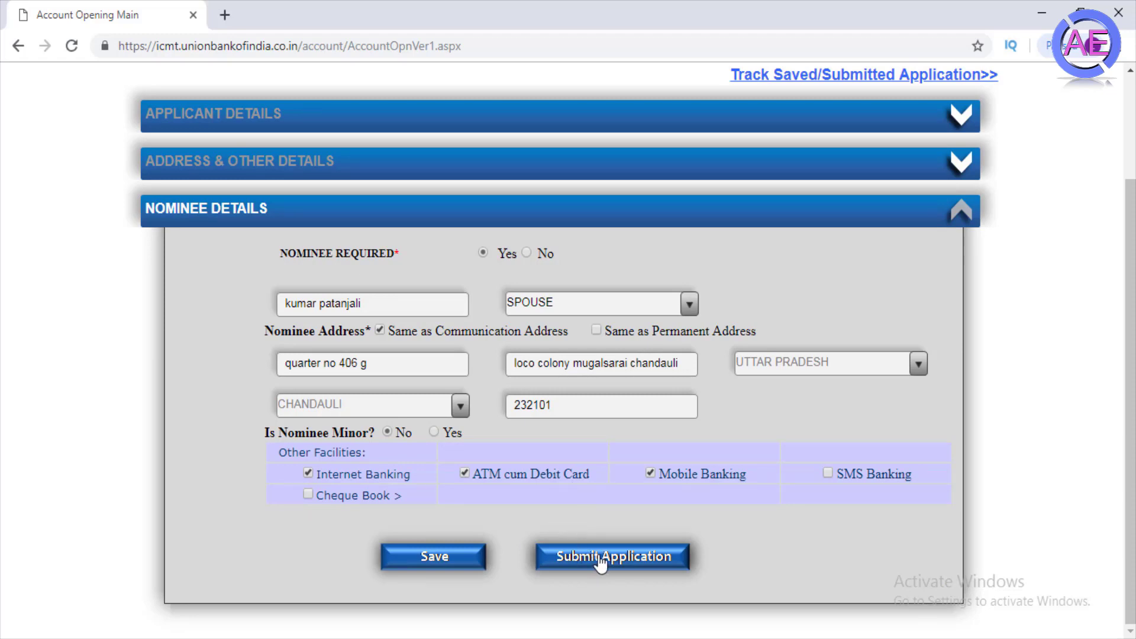
Submit the application, then highlight the Tracker ID and its 30 days validity on the Thank You page.
click(601, 561)
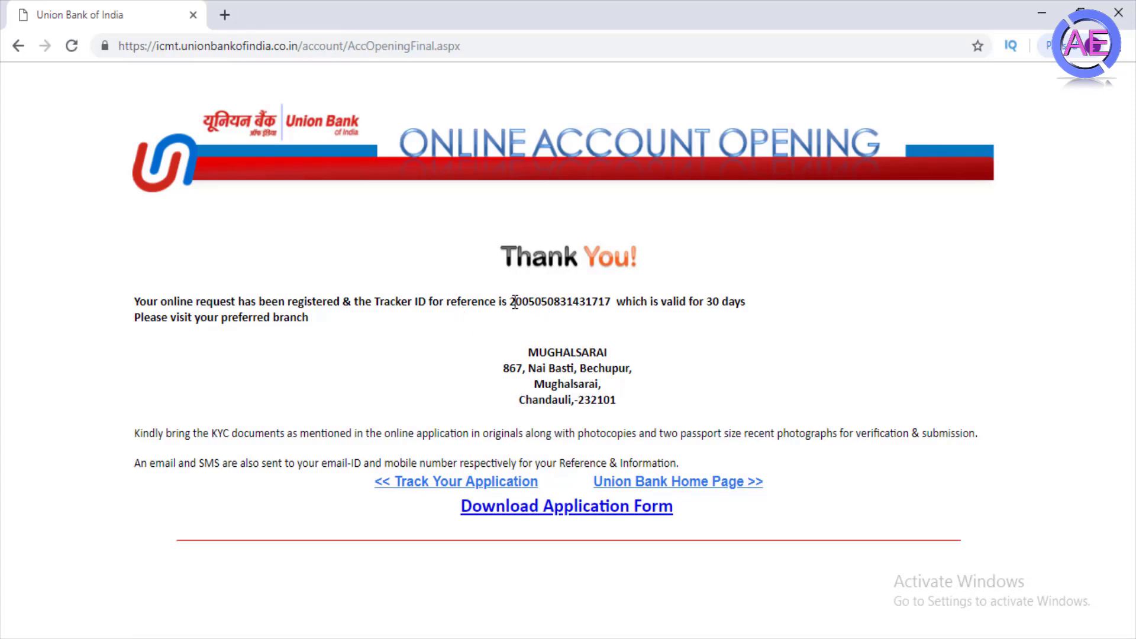
drag(512, 303, 613, 303)
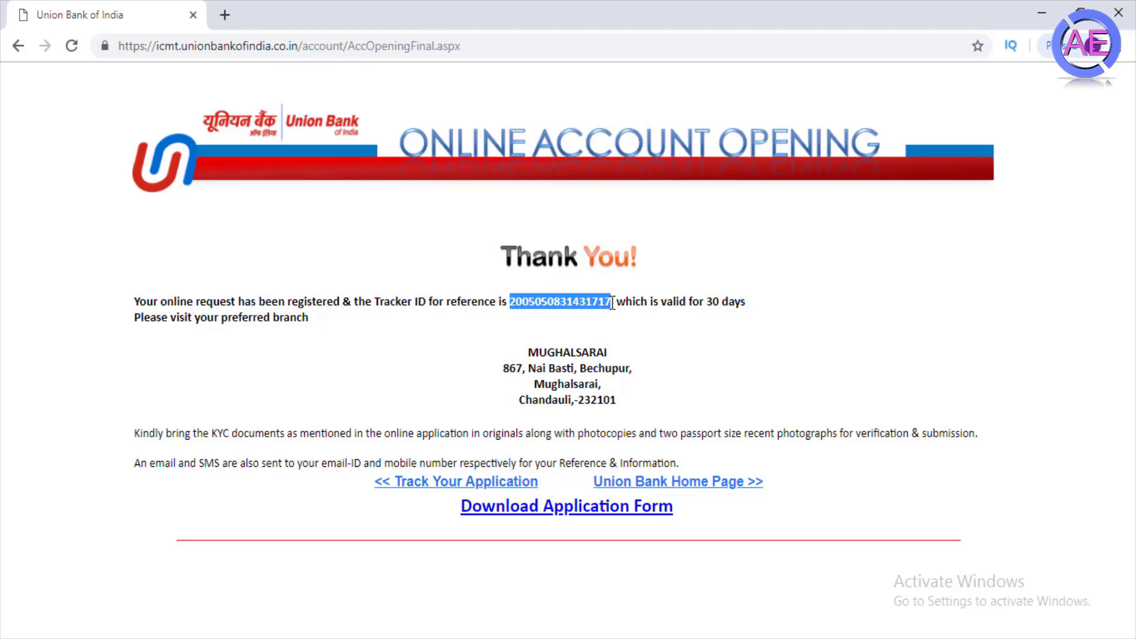
click(486, 346)
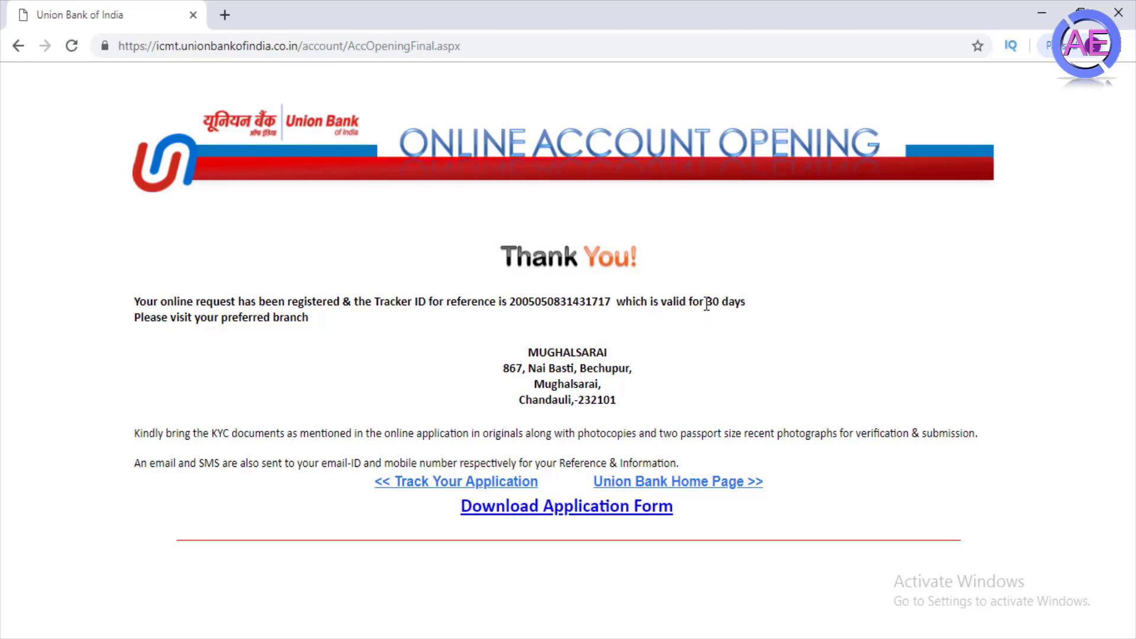
drag(704, 302, 740, 303)
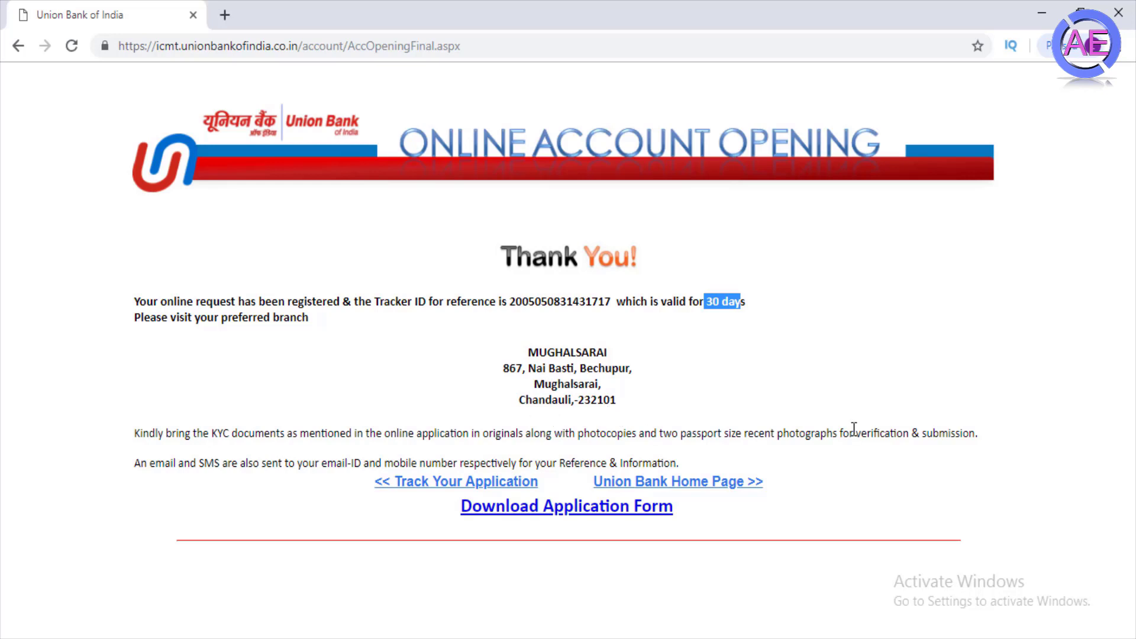
click(765, 304)
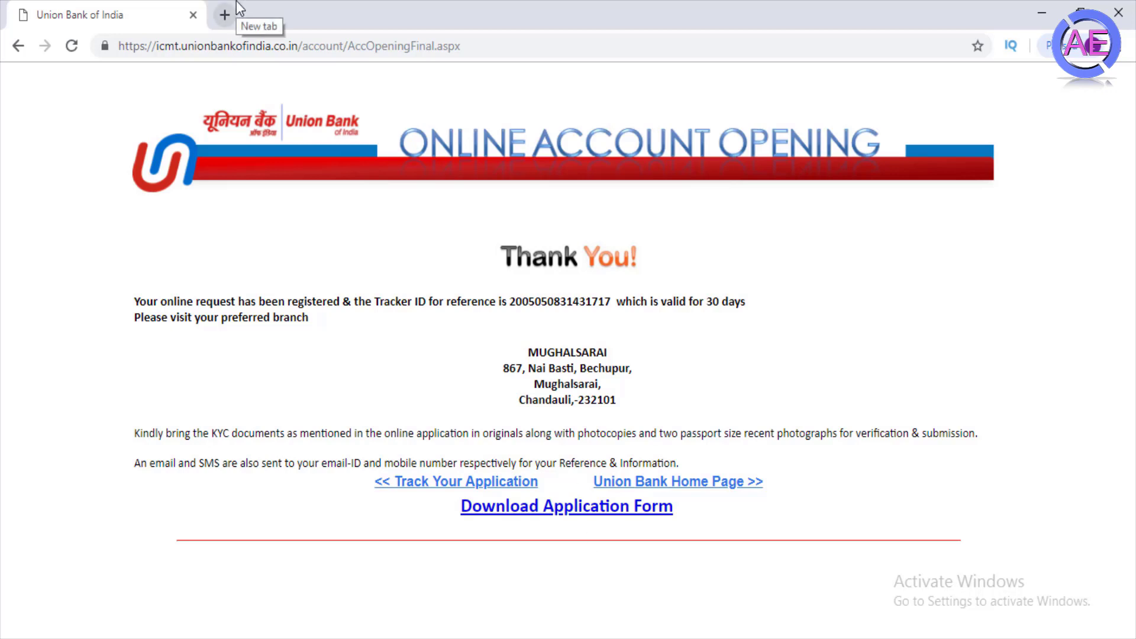
Search Google for 'union bank' in a new browser tab.
click(225, 14)
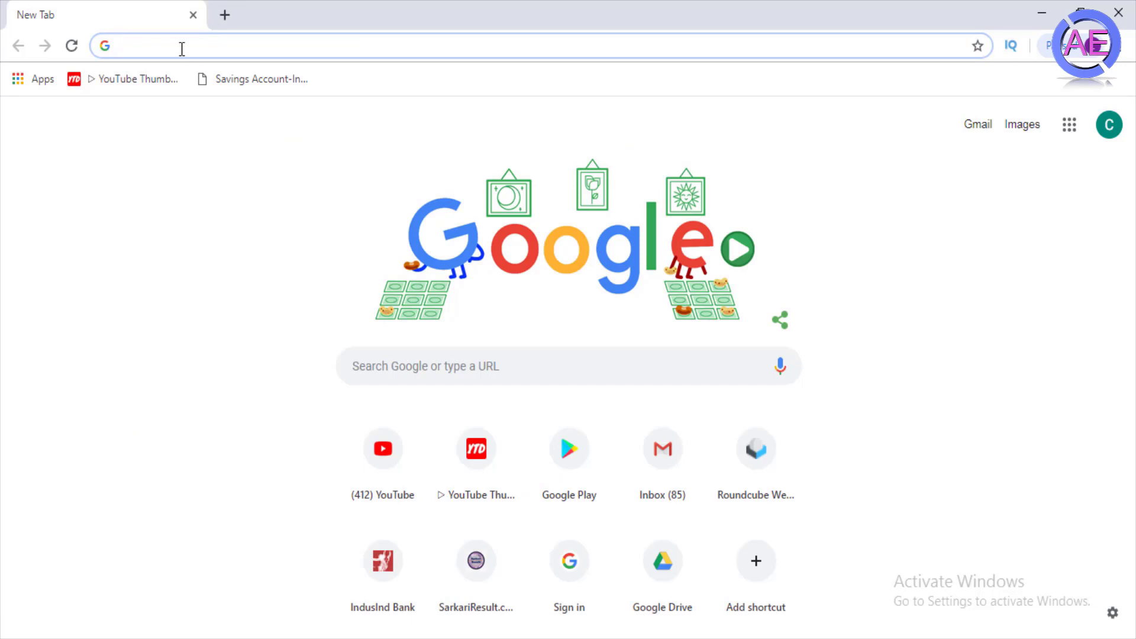
text(unio)
key(Return)
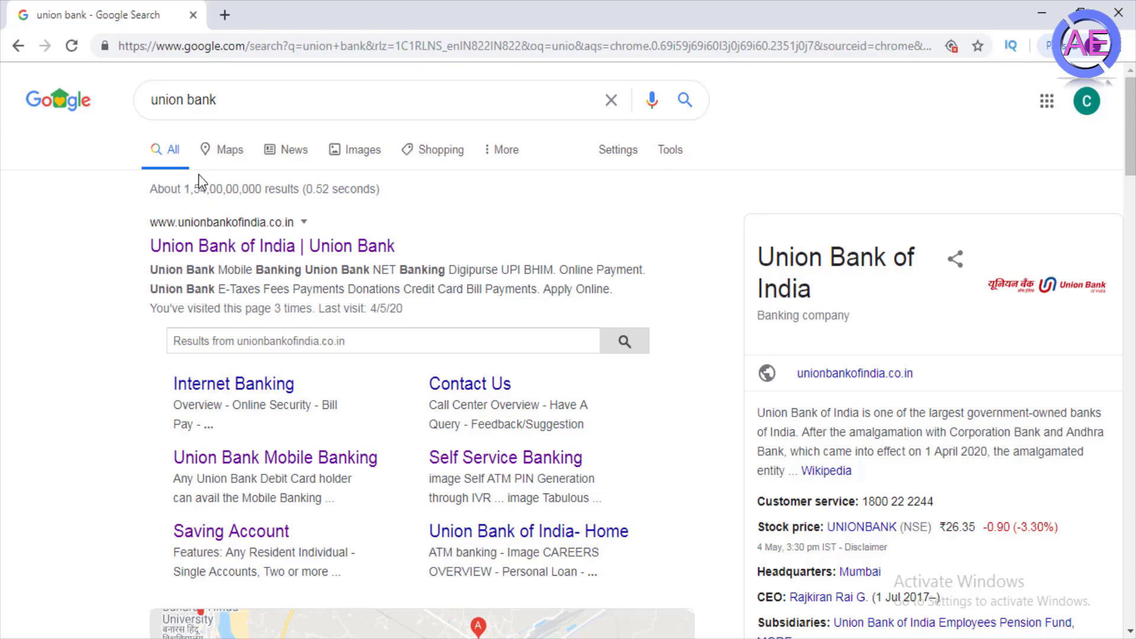
Open the official Union Bank of India site and go to Digital Banking > Self Service Banking.
click(229, 246)
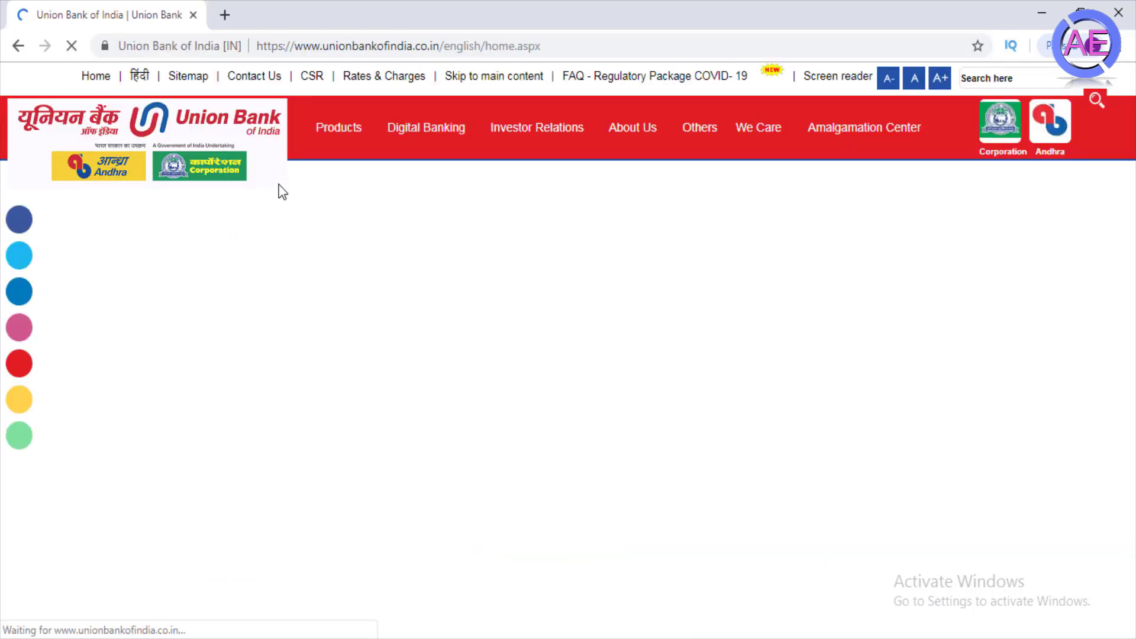
mouse_move(331, 127)
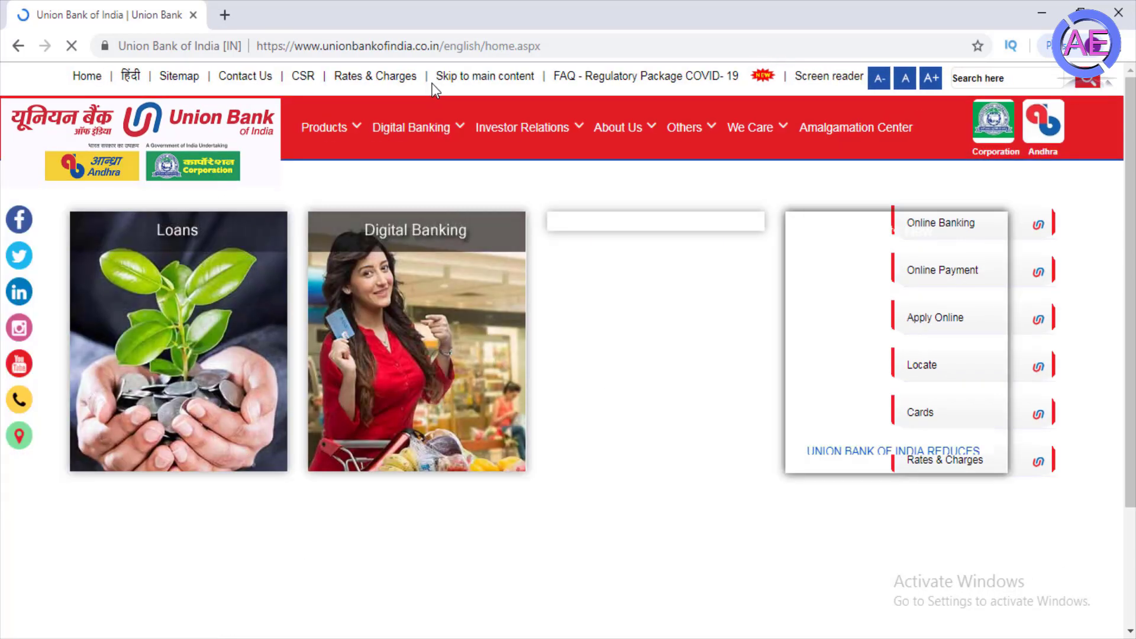
mouse_move(436, 127)
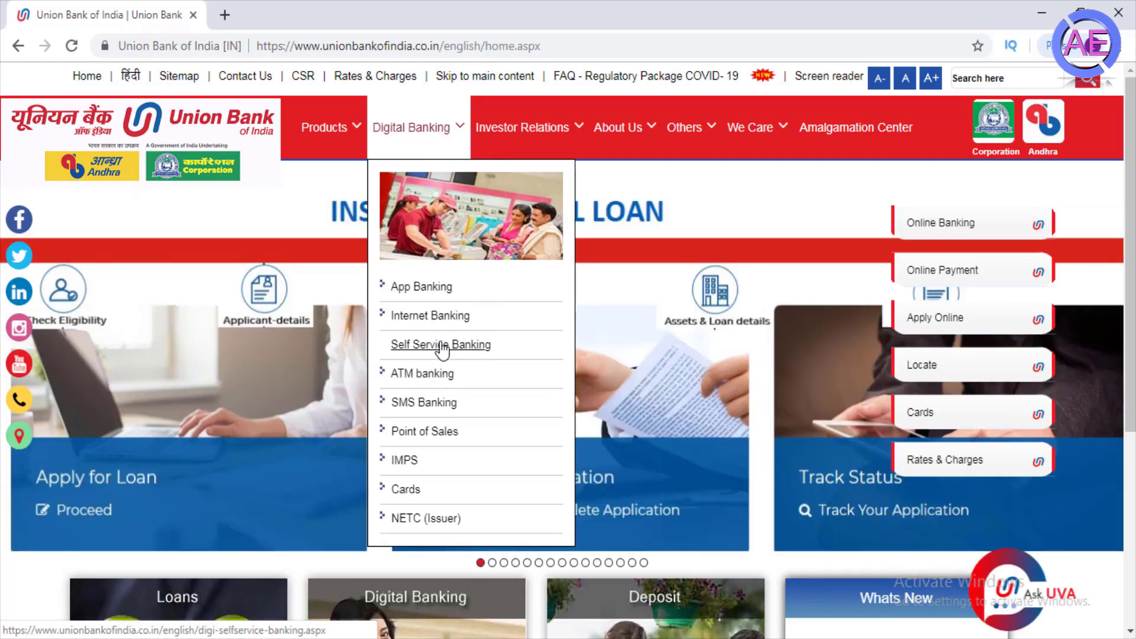
click(441, 347)
Open the Savings Account page and scroll down to the Apply Online Saving Account link.
scroll(388, 401, down, 4)
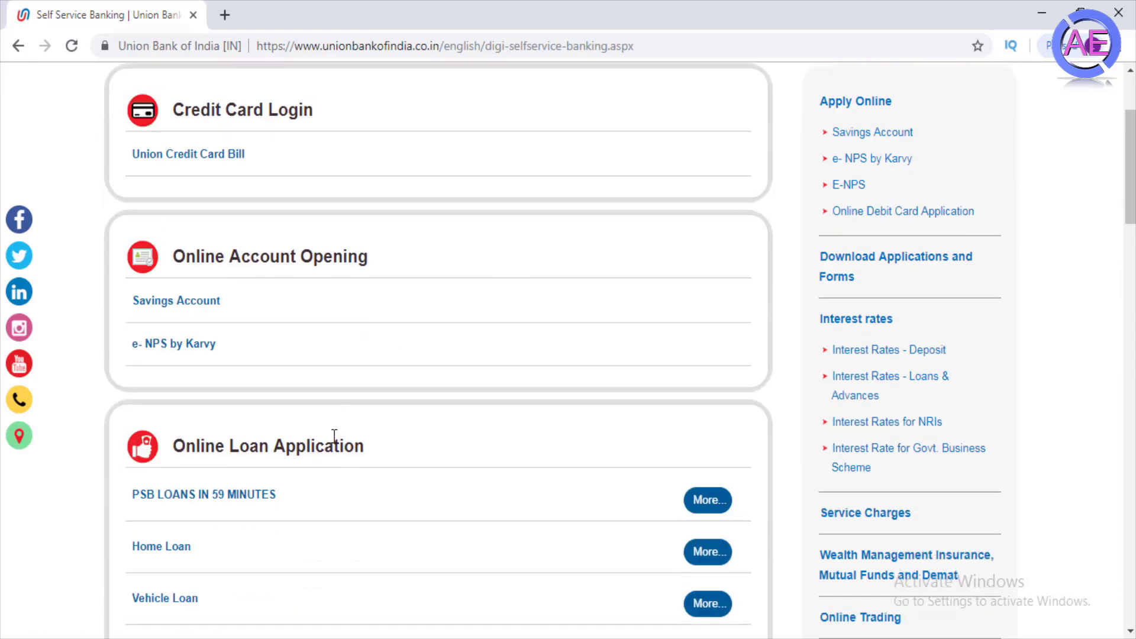
scroll(297, 401, up, 1)
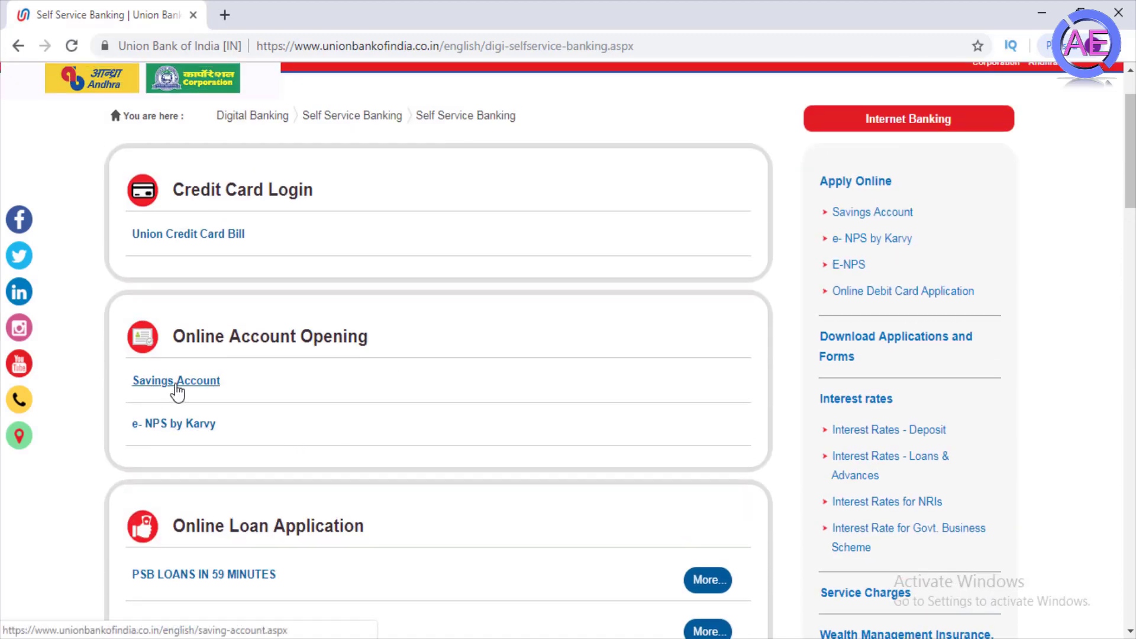
click(175, 393)
scroll(491, 265, down, 10)
scroll(491, 265, down, 1)
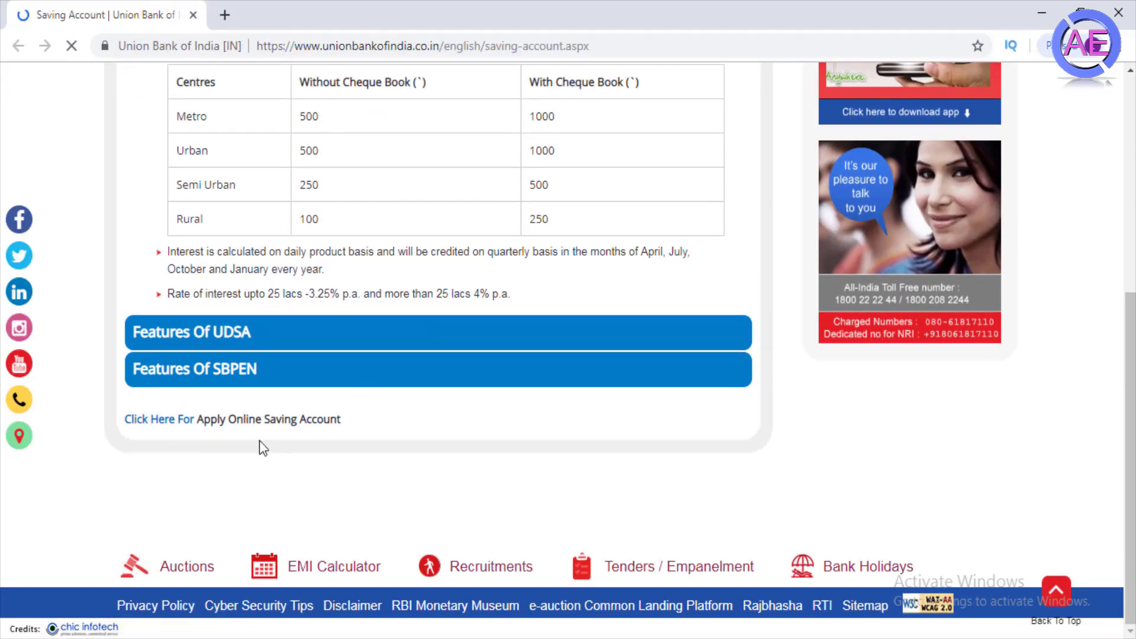
Launch the online application, close the old Saving Account tab and open 'Track Saved/Submitted Application'.
click(149, 434)
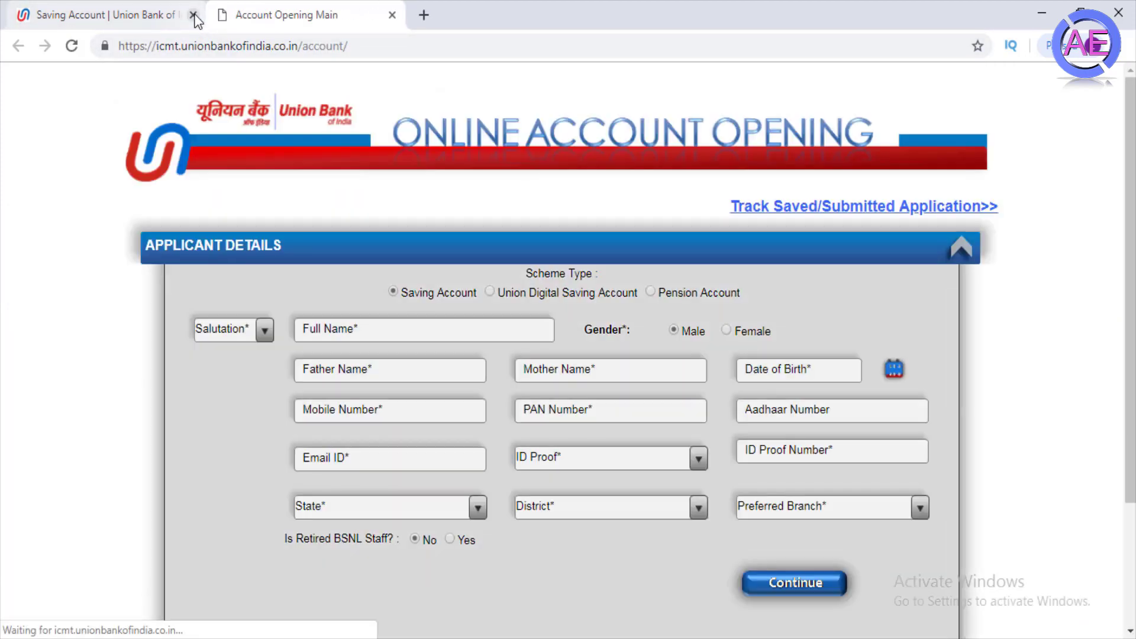
click(193, 16)
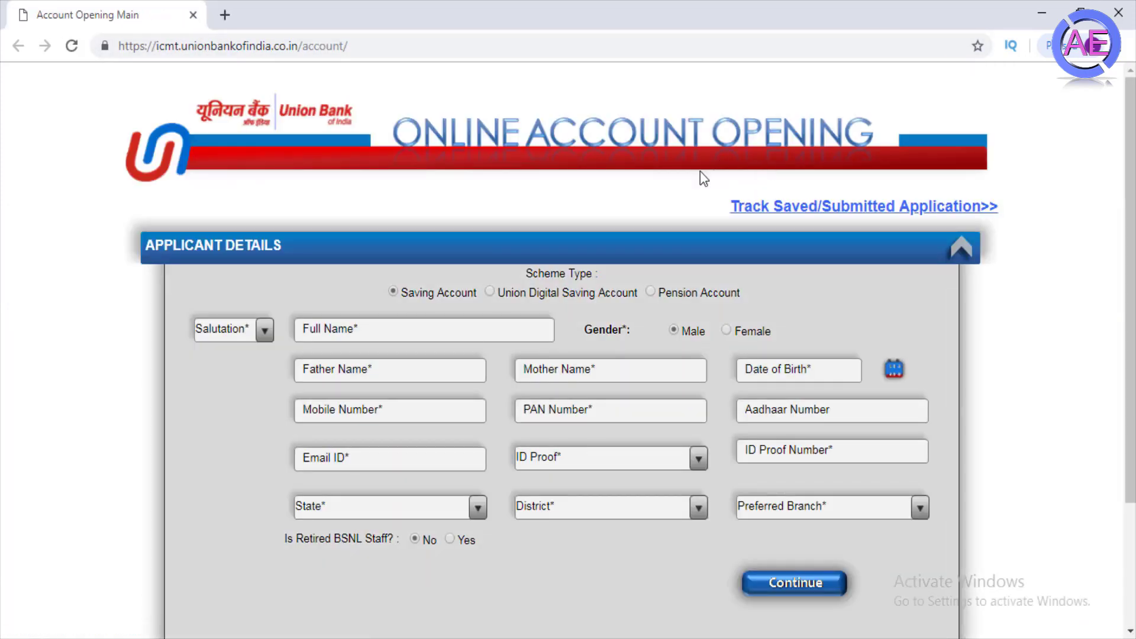
click(868, 208)
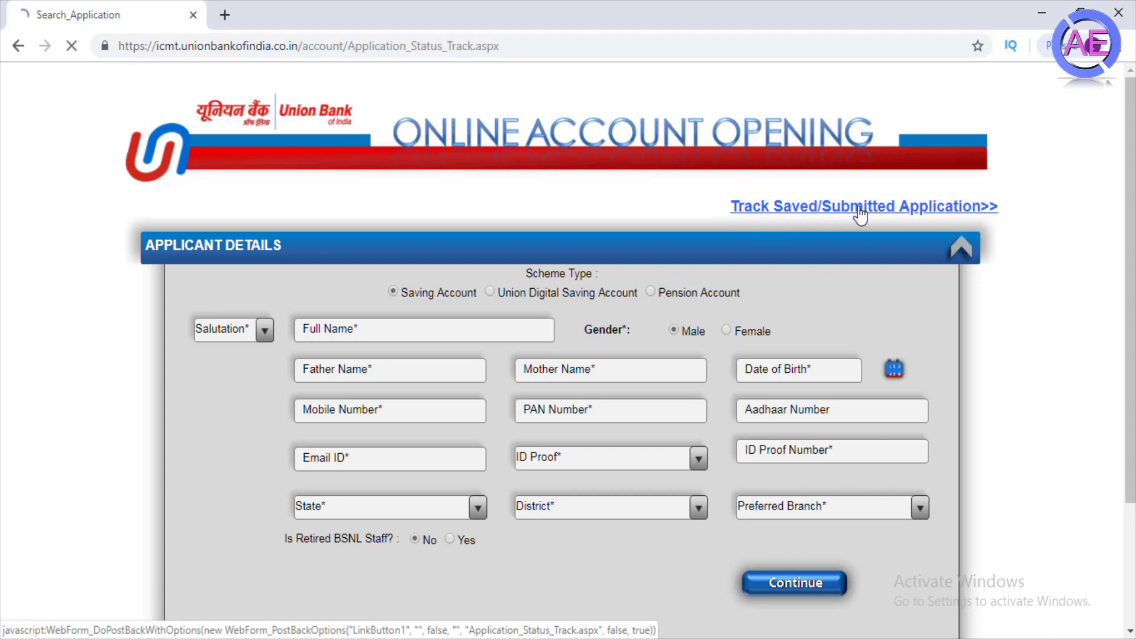